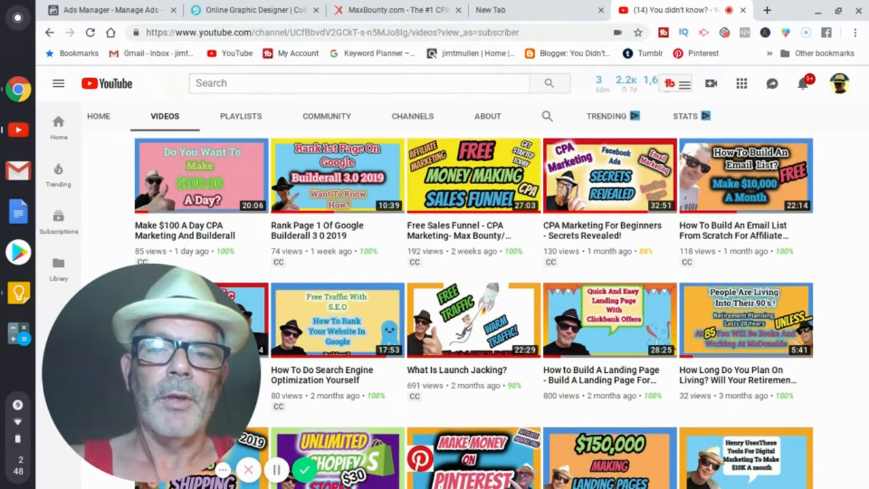
Switch to MaxBounty and build a tracking link for the Starbucks campaign with Social traffic and a Raw link creative.
click(398, 10)
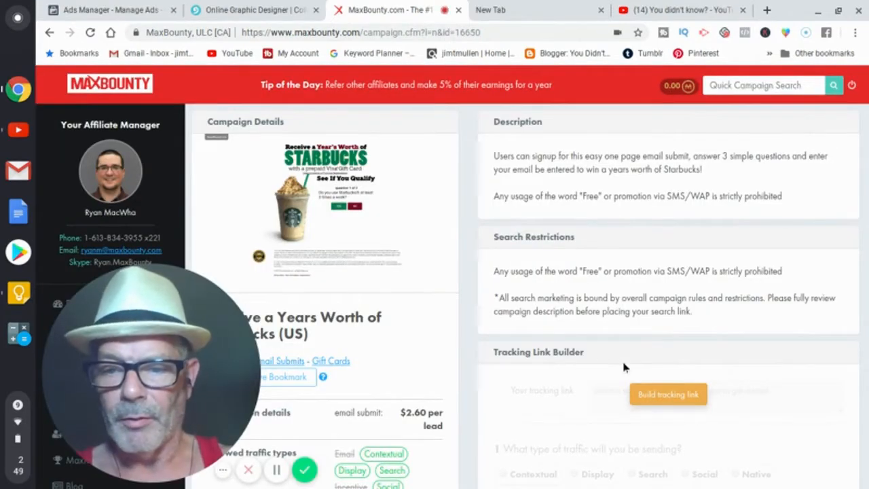
click(664, 395)
scroll(664, 395, down, 2)
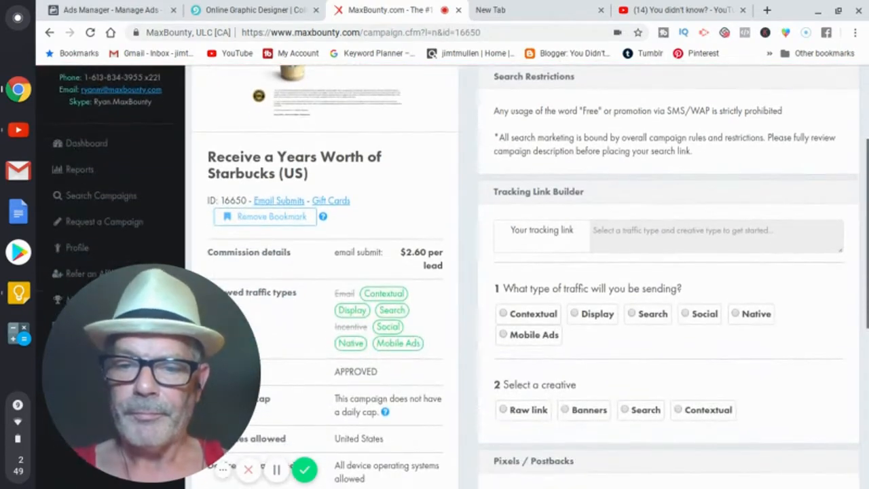
click(686, 315)
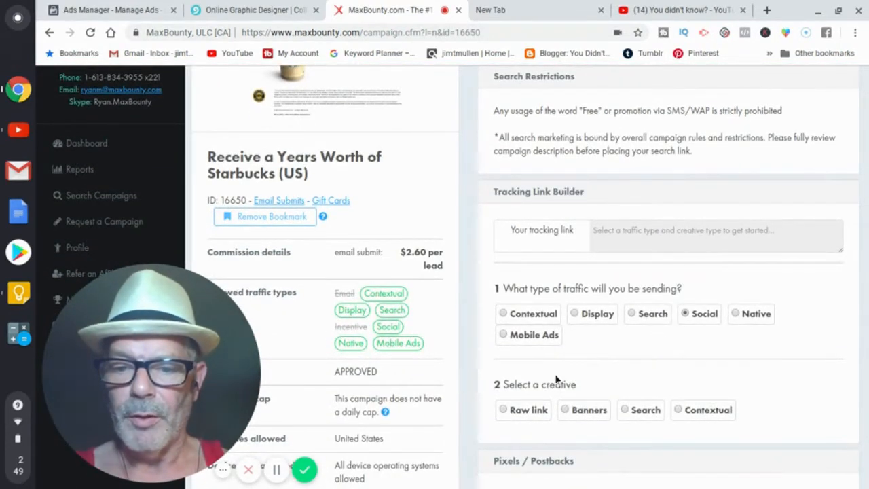
click(503, 411)
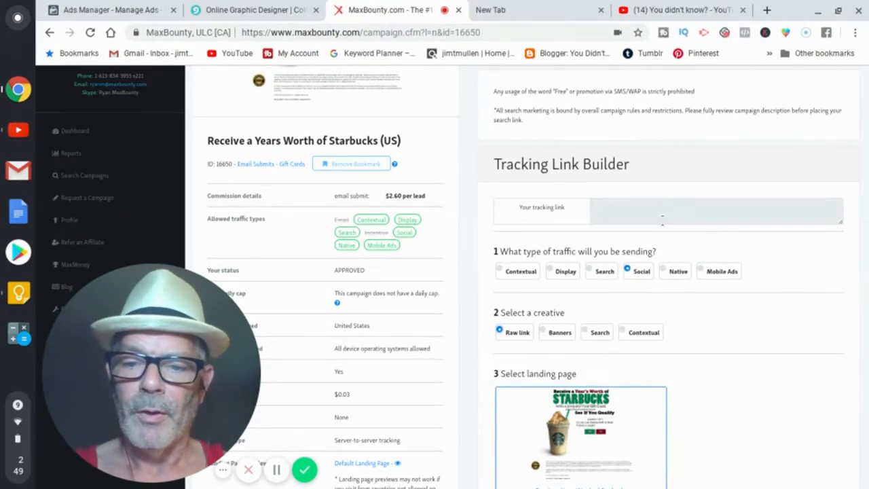
Examine the Starbucks offer's campaign details, landing page selection, optional Sub IDs and postback settings.
scroll(662, 216, down, 1)
scroll(662, 272, down, 5)
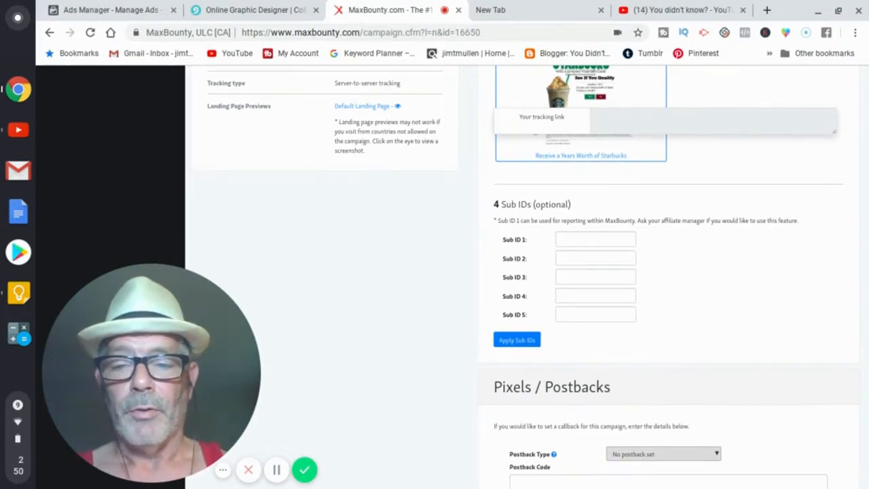
scroll(533, 271, up, 1)
scroll(533, 278, up, 5)
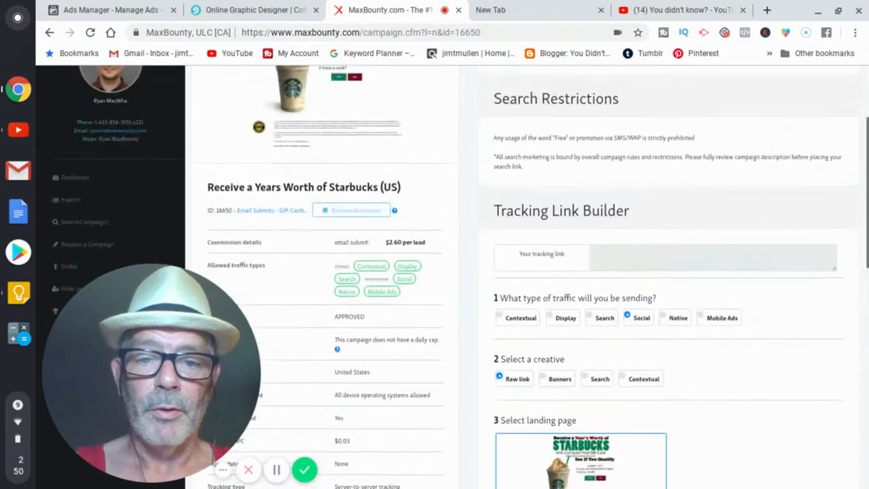
scroll(533, 278, up, 2)
scroll(533, 278, down, 2)
scroll(533, 278, up, 2)
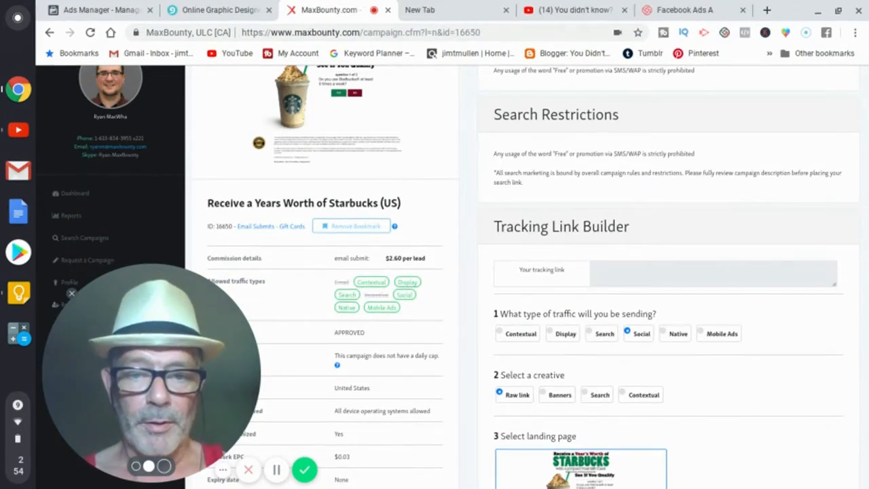
scroll(455, 277, down, 4)
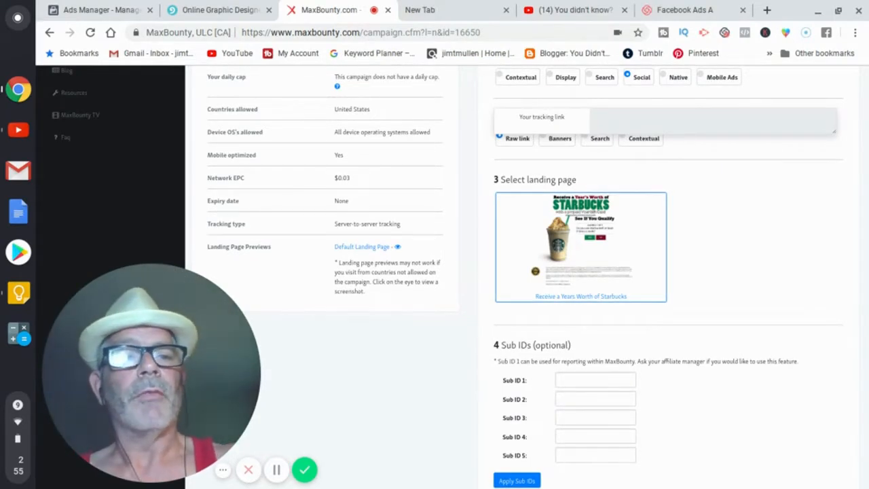
Switch to Facebook Ads Manager and start a new campaign with the Engagement objective.
click(102, 11)
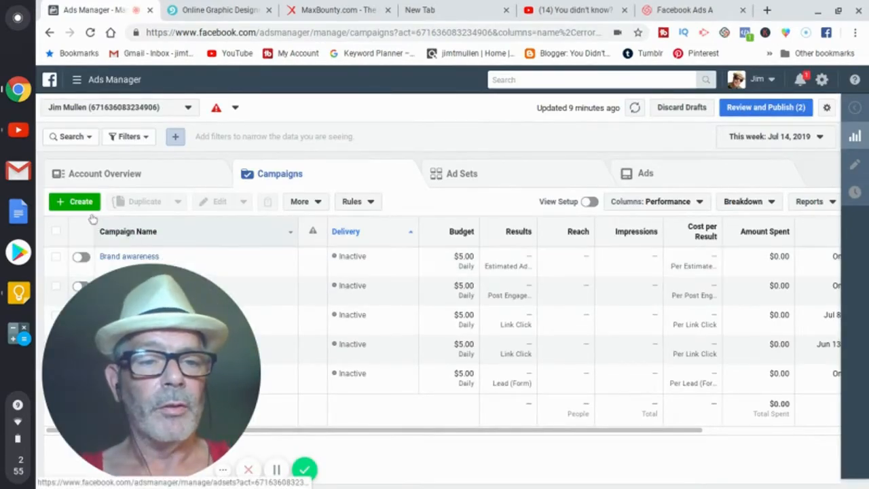
click(72, 202)
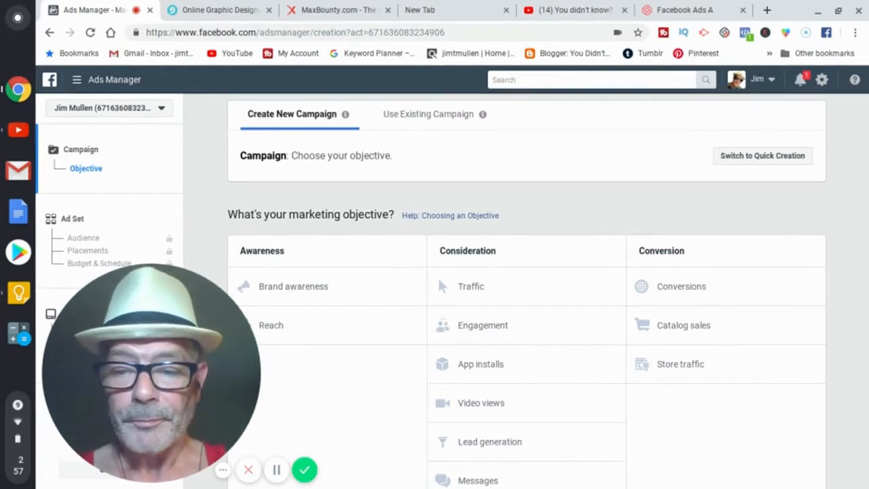
scroll(527, 290, down, 1)
scroll(527, 290, up, 1)
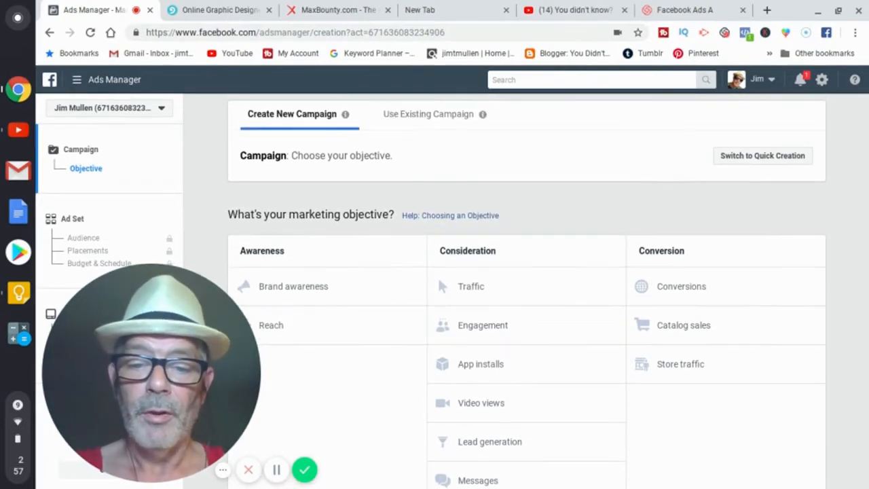
scroll(527, 291, down, 1)
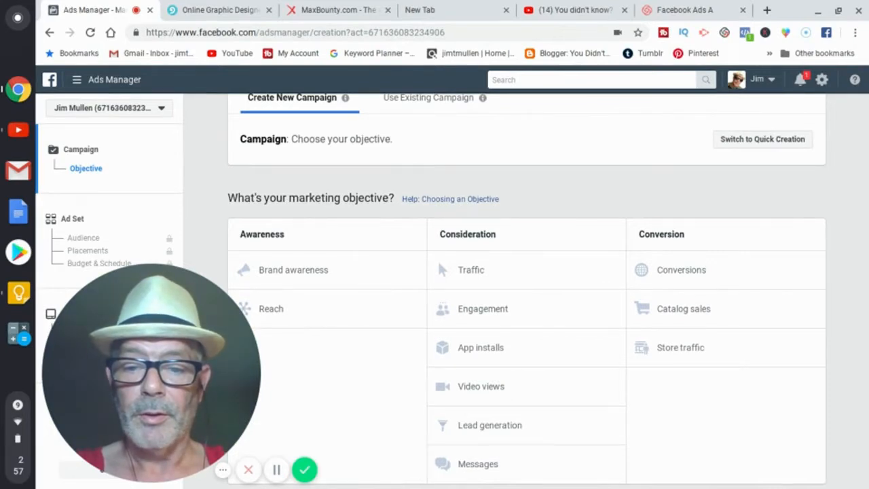
click(465, 317)
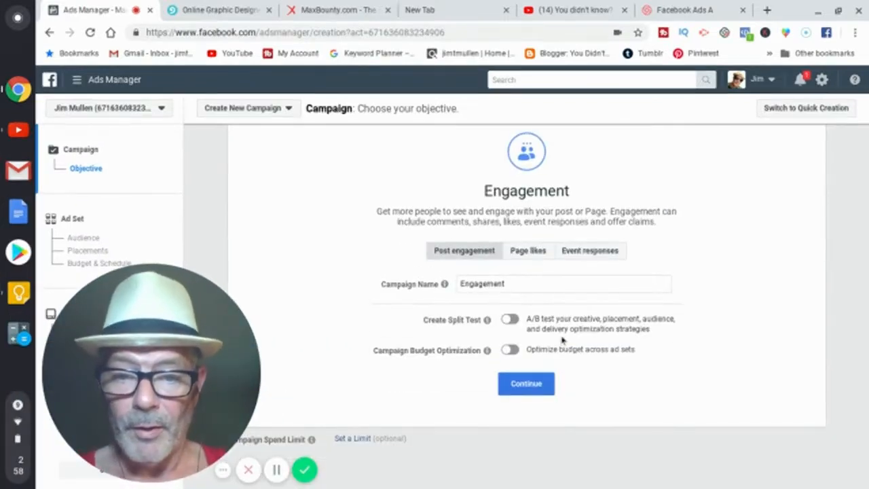
Name the engagement campaign "Starbucks For A Year".
click(509, 286)
key(BackSpace)
key(BackSpace)
key(BackSpace)
key(BackSpace)
key(BackSpace)
key(BackSpace)
key(BackSpace)
key(BackSpace)
key(BackSpace)
key(BackSpace)
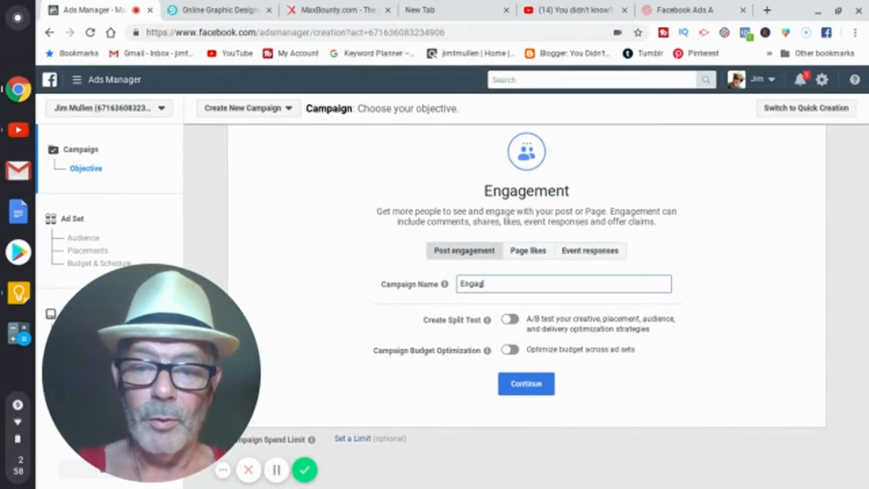
text(Star)
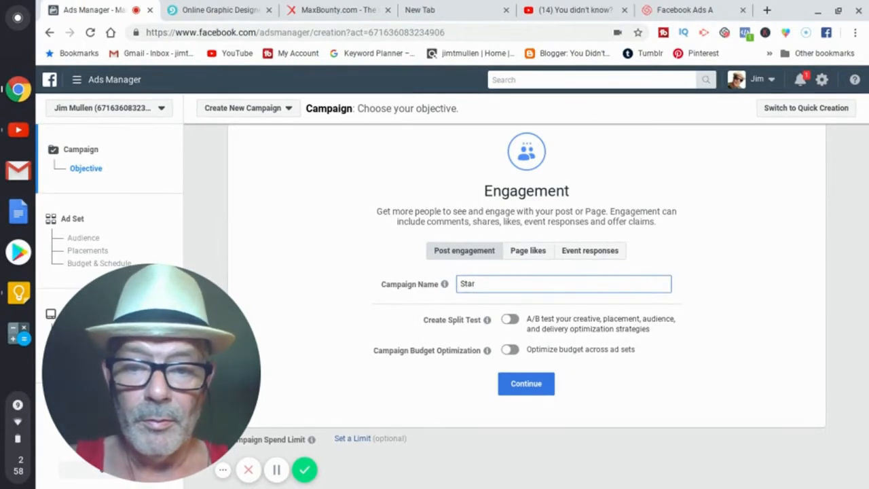
text(buck)
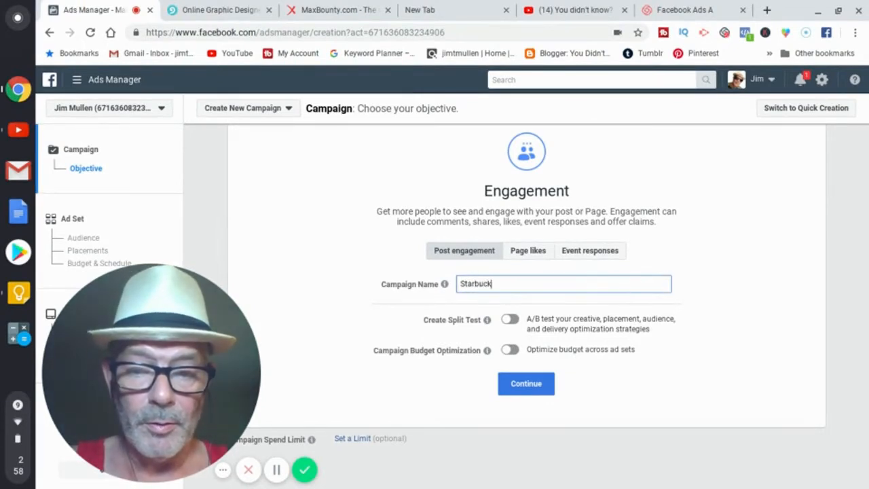
text( F)
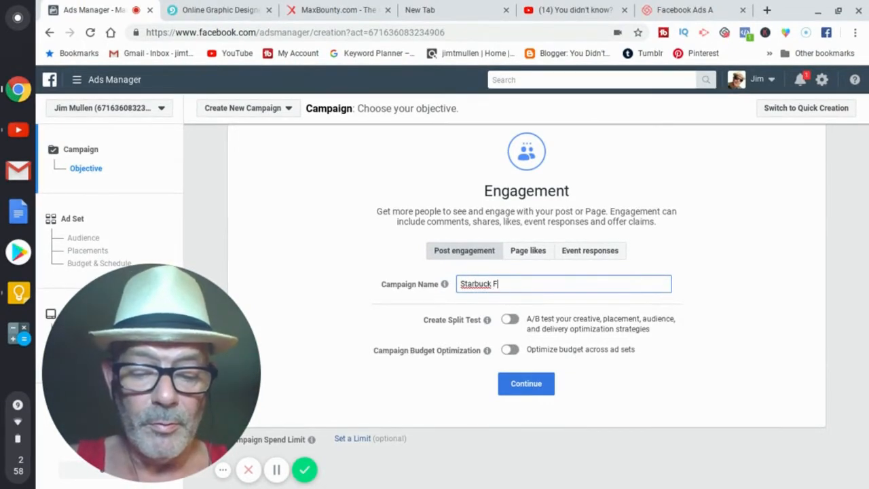
text(or A Year)
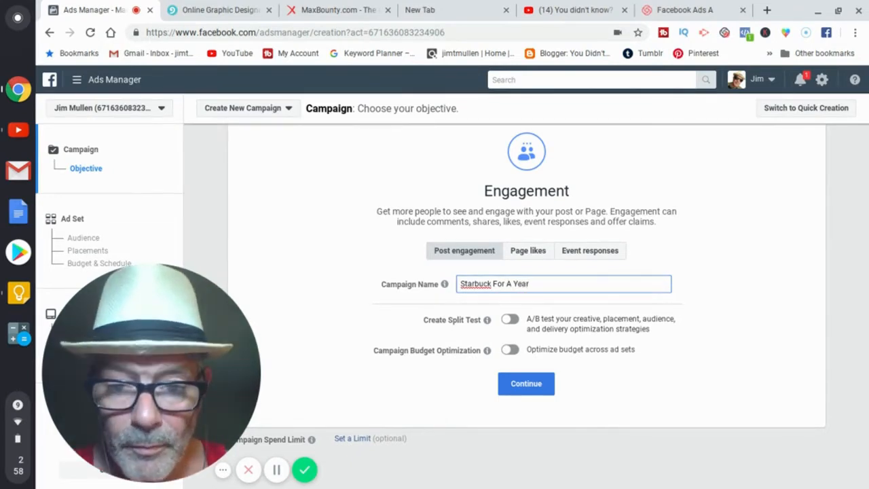
key(Left)
key(Left)
key(Left)
key(Left)
key(Left)
key(Left)
key(Left)
key(Left)
key(Left)
key(Left)
key(Left)
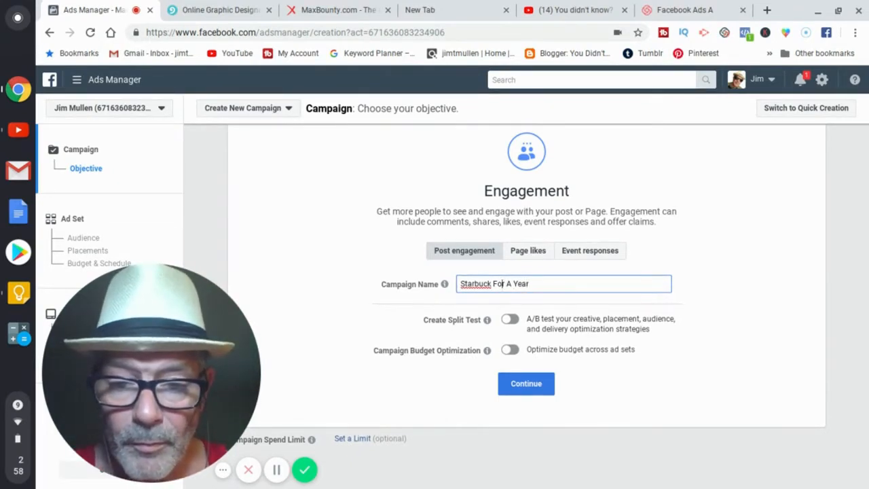
text(s)
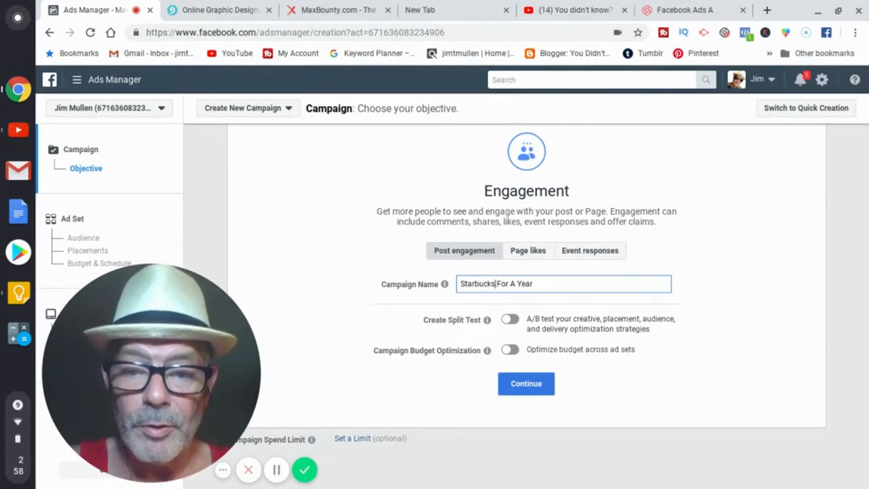
Enable campaign budget optimization with a daily budget of $5.00 and continue to the ad set settings.
click(510, 350)
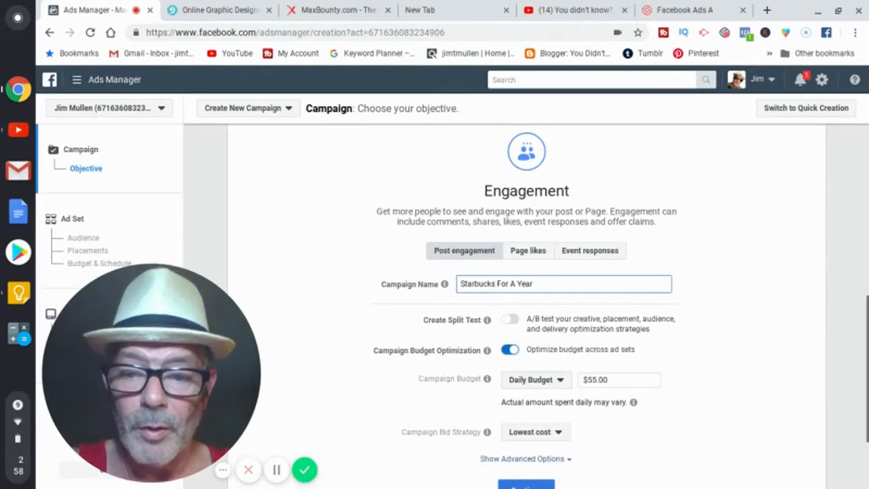
click(603, 380)
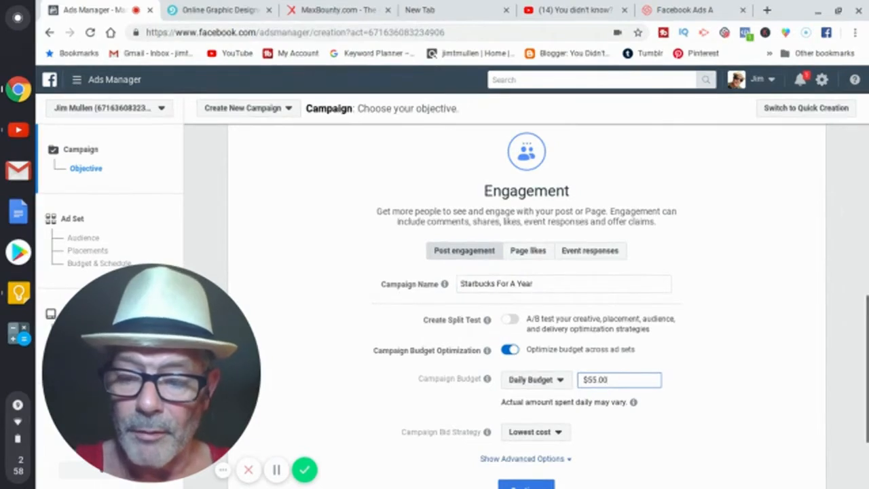
key(BackSpace)
key(BackSpace)
key(BackSpace)
key(BackSpace)
key(BackSpace)
key(BackSpace)
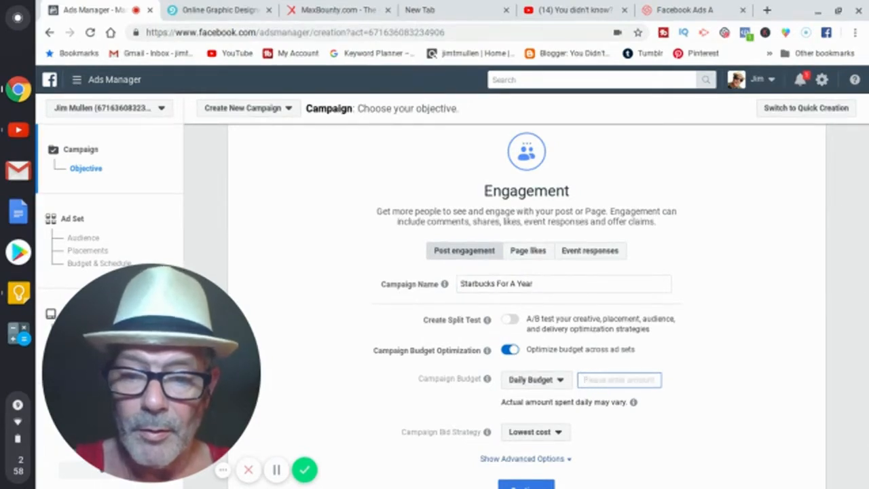
text(5)
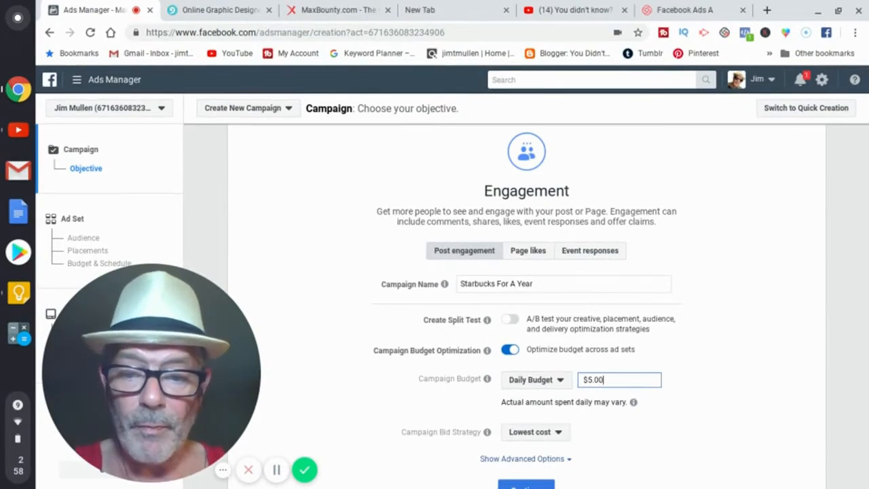
scroll(533, 311, down, 2)
click(526, 389)
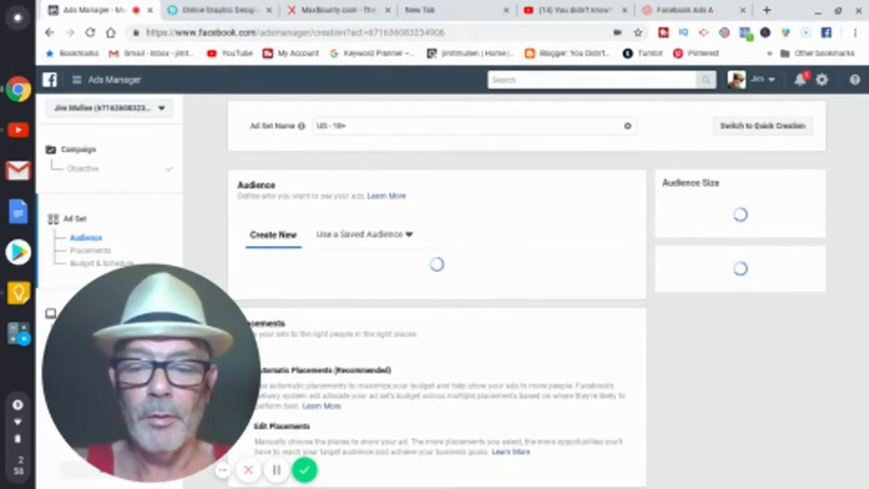
Restrict the ad set's audience to women and set the maximum age to 24.
drag(150, 373, 755, 375)
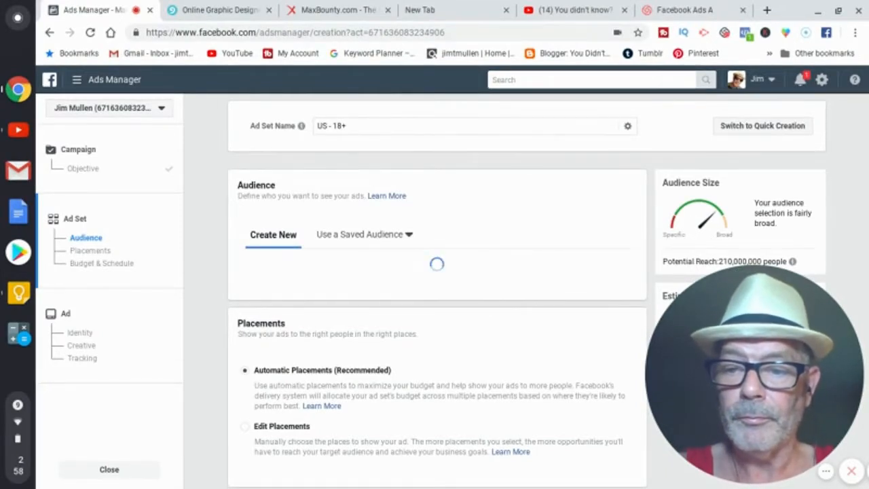
scroll(437, 292, down, 1)
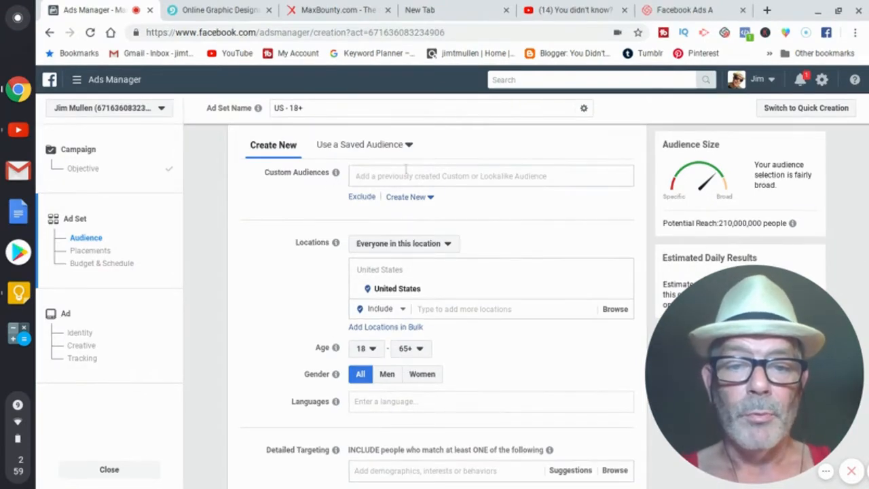
mouse_move(332, 175)
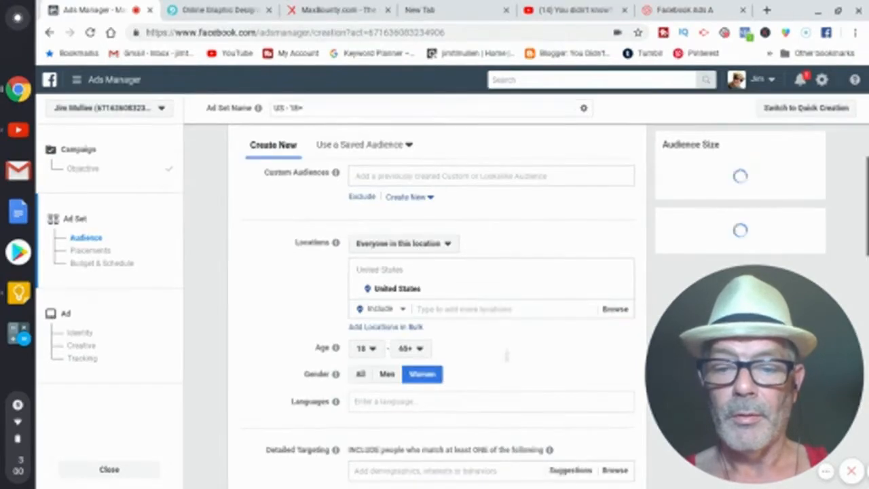
click(419, 350)
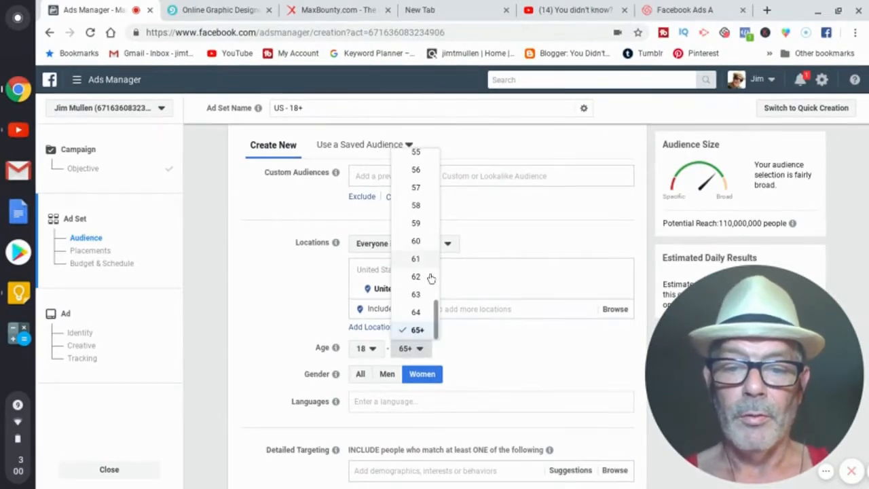
drag(438, 313, 421, 188)
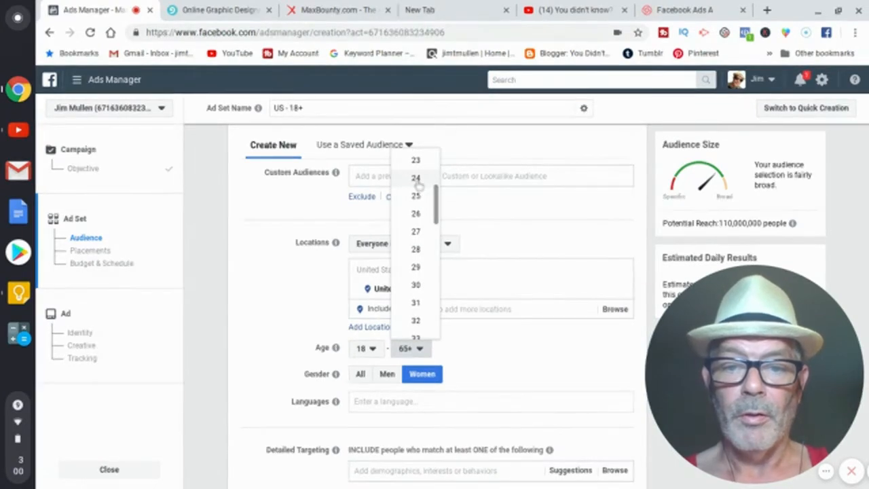
click(418, 184)
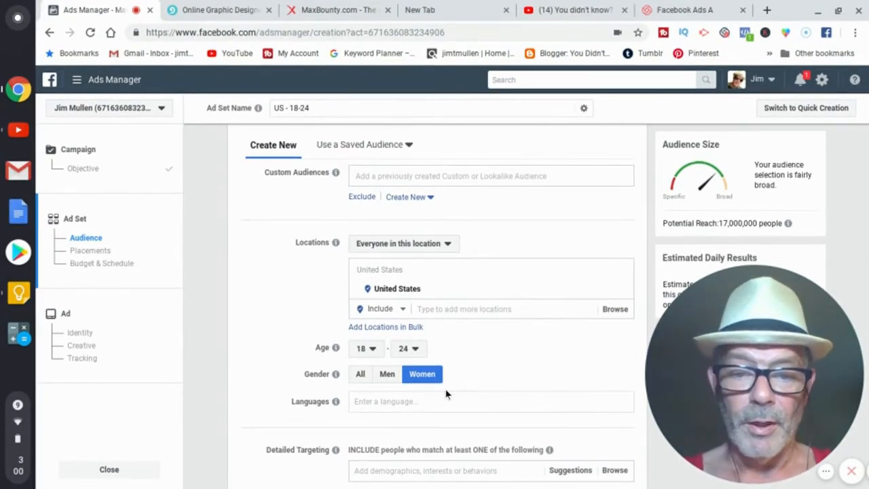
Add English (US) as the audience's language.
click(393, 403)
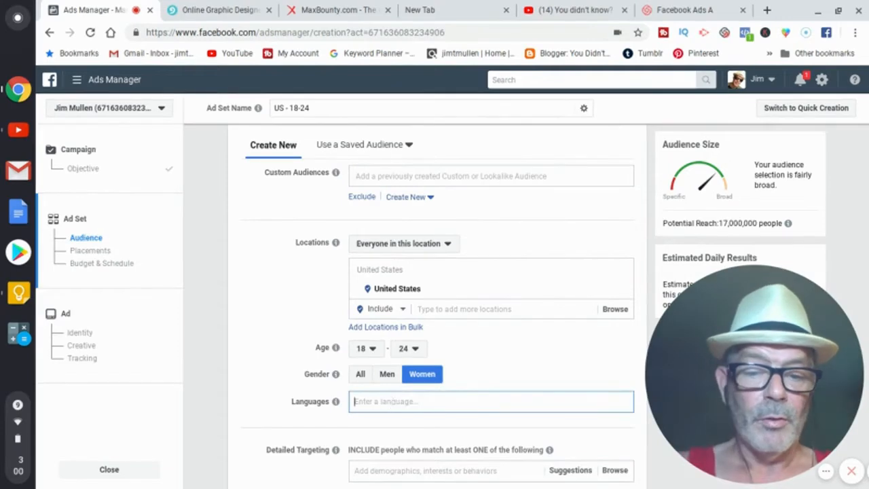
text(e)
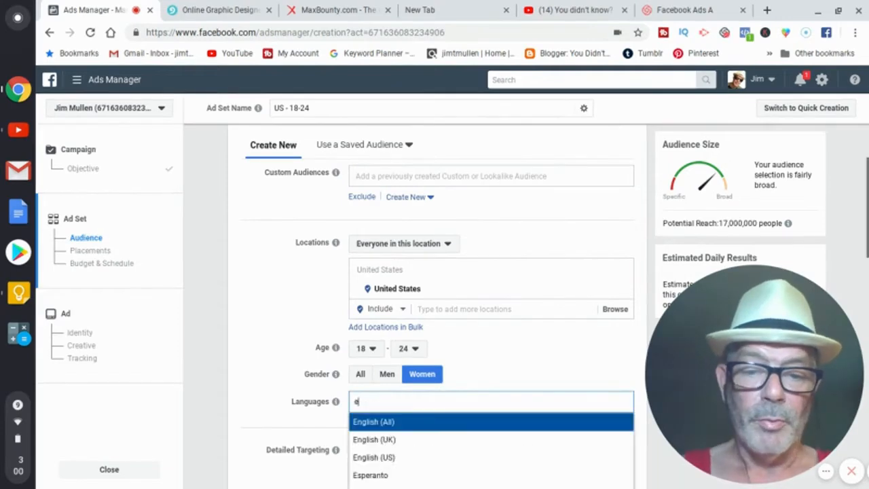
click(371, 459)
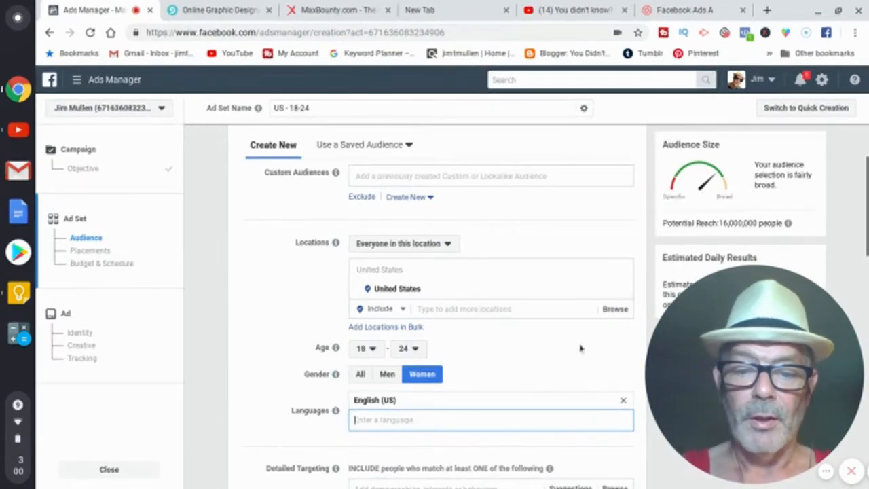
scroll(727, 237, down, 2)
scroll(533, 360, down, 1)
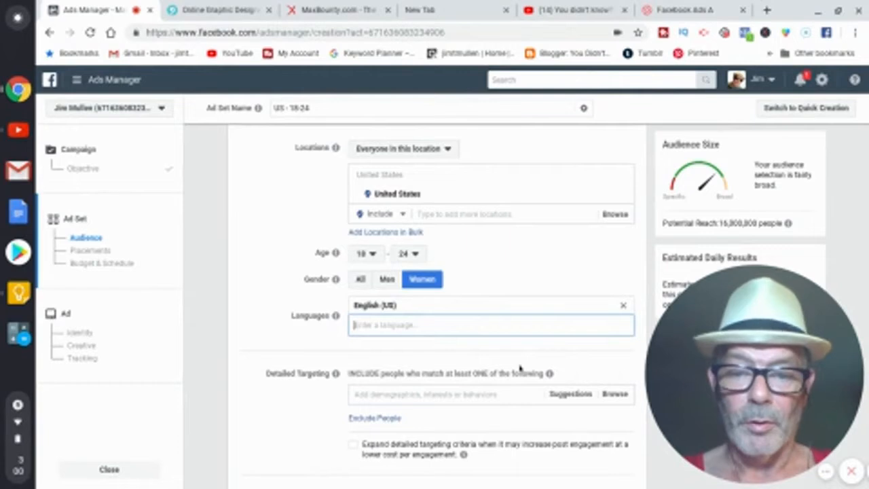
click(368, 395)
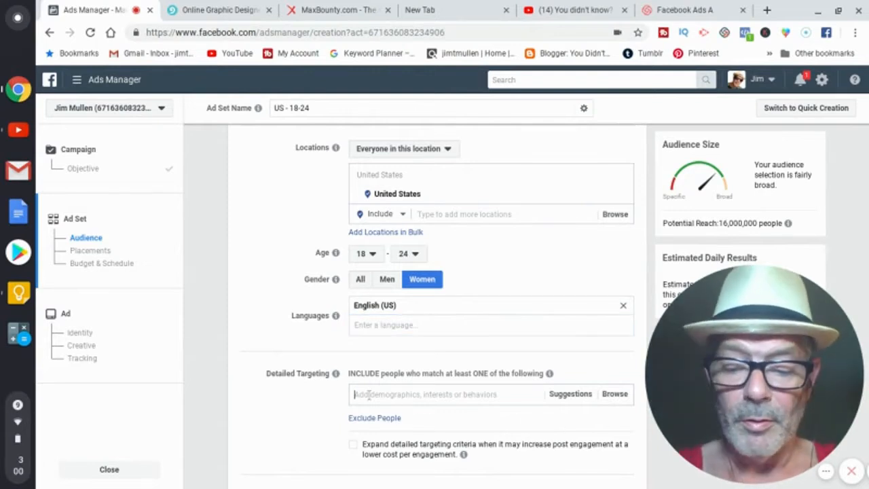
text(Proffesional)
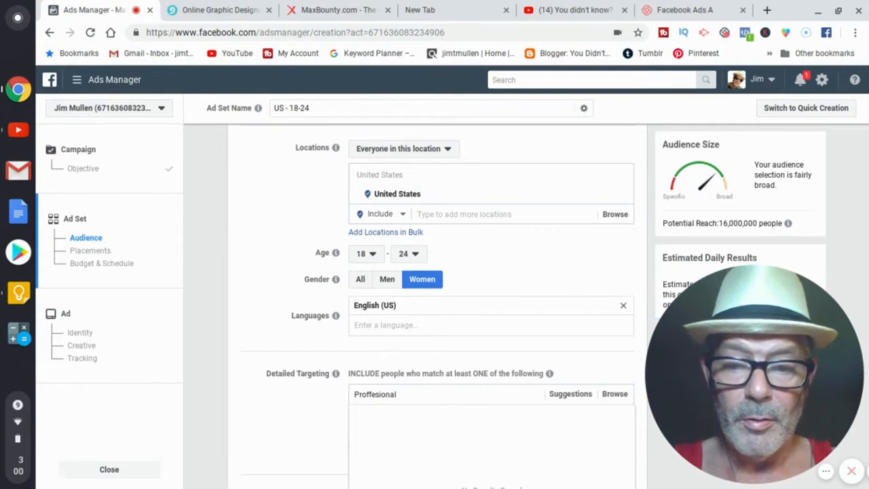
key(BackSpace)
key(BackSpace)
key(BackSpace)
key(BackSpace)
key(BackSpace)
key(BackSpace)
key(BackSpace)
key(BackSpace)
key(BackSpace)
key(BackSpace)
key(BackSpace)
key(BackSpace)
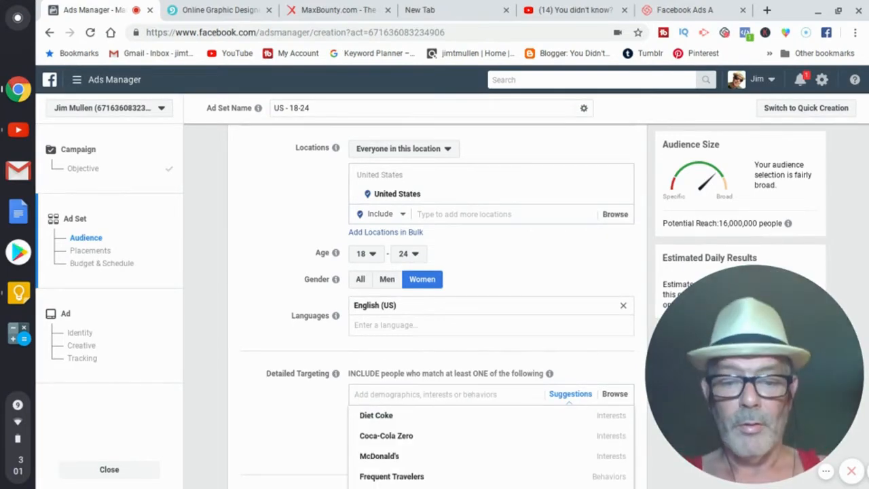
Include the suggested Frequent Travelers behavior in the ad set's detailed targeting.
scroll(491, 446, down, 2)
scroll(491, 446, down, 2)
scroll(491, 446, up, 4)
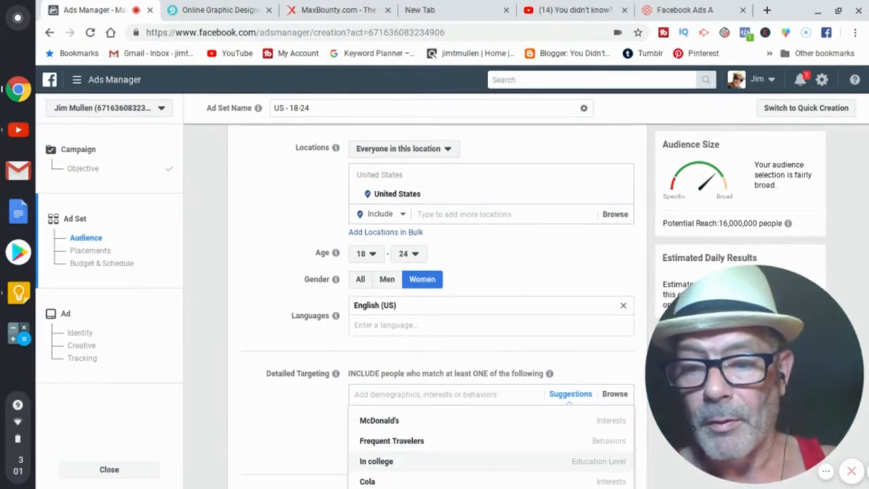
click(392, 441)
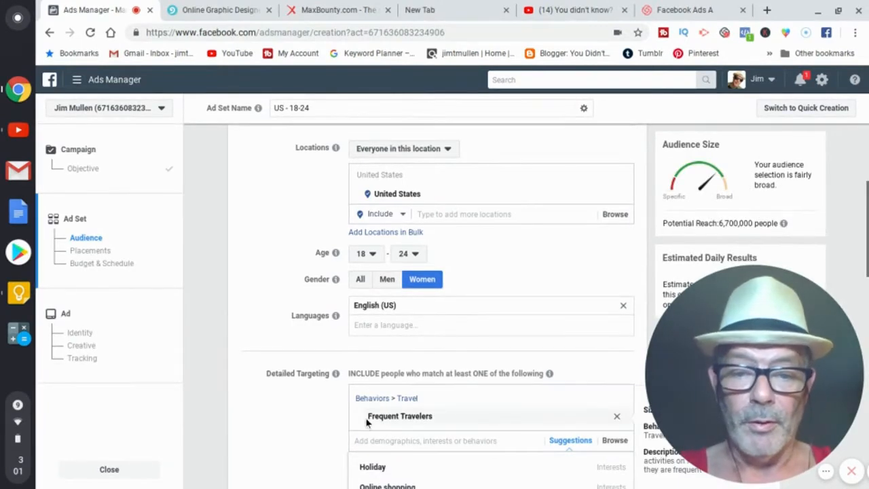
Search detailed targeting for "people who like starbucks" and add the behavior "People who prefer high-value goods in India".
click(369, 440)
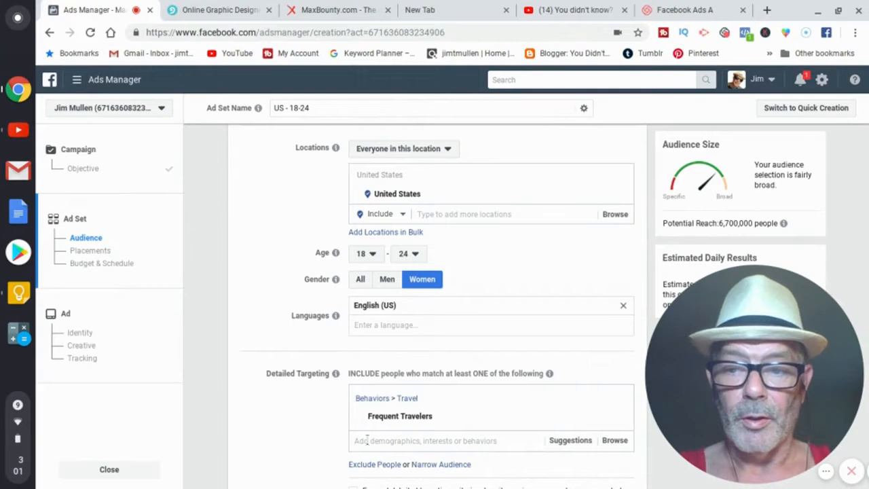
text(pe)
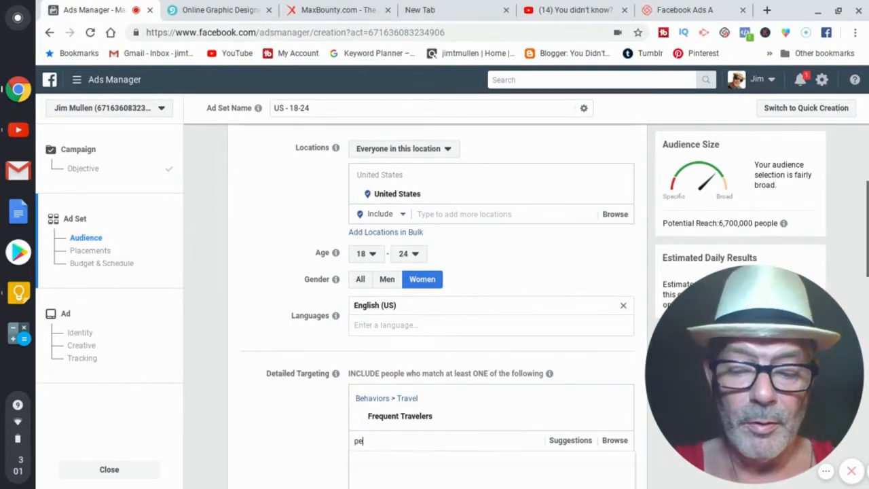
text(ople )
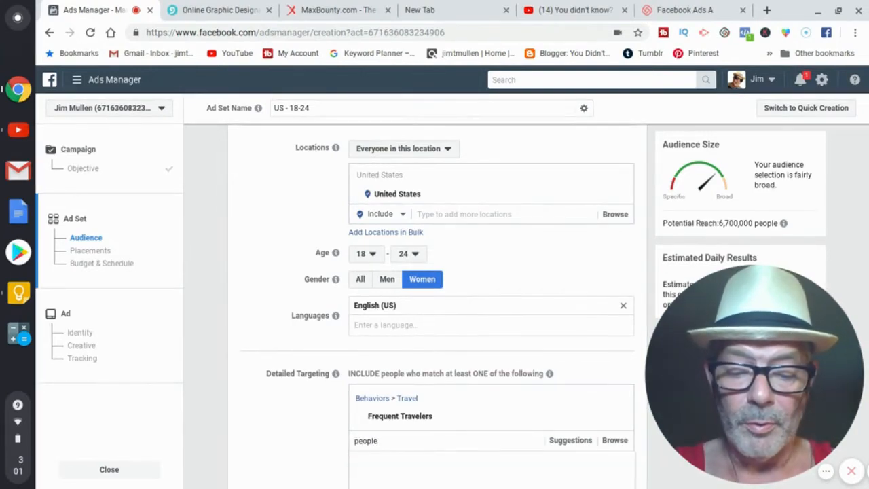
text(who li)
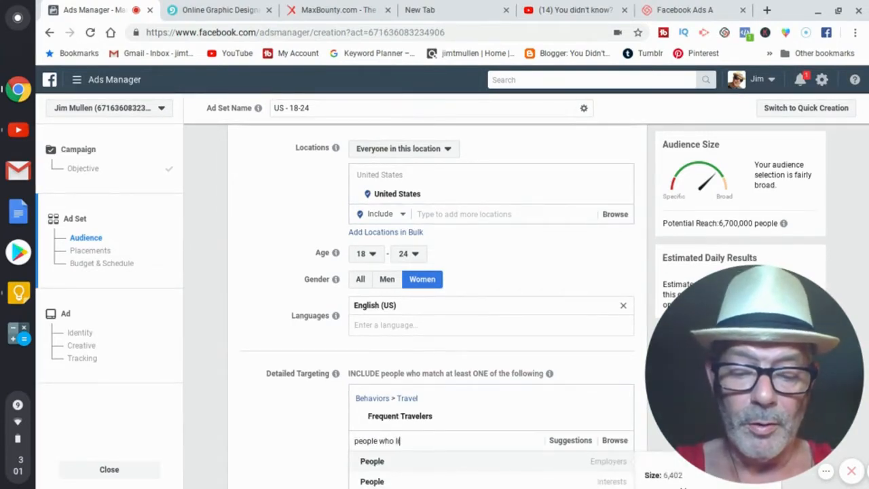
text(ke star)
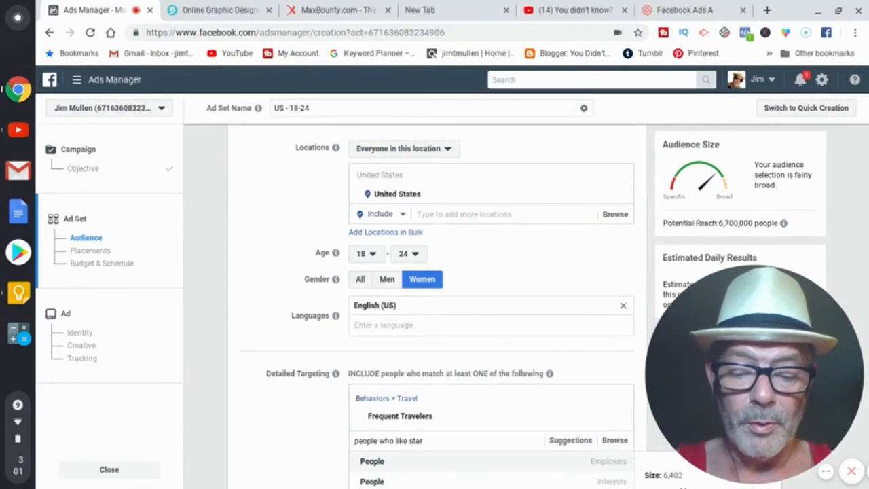
text(bucks)
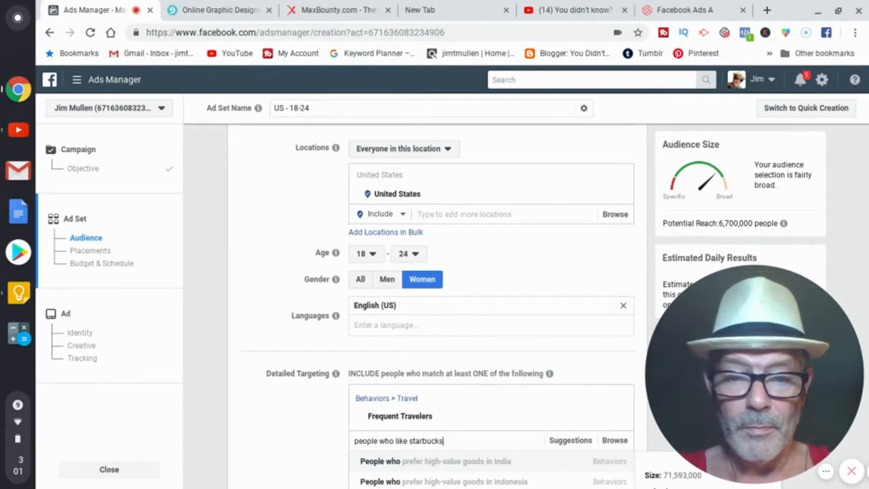
key(Return)
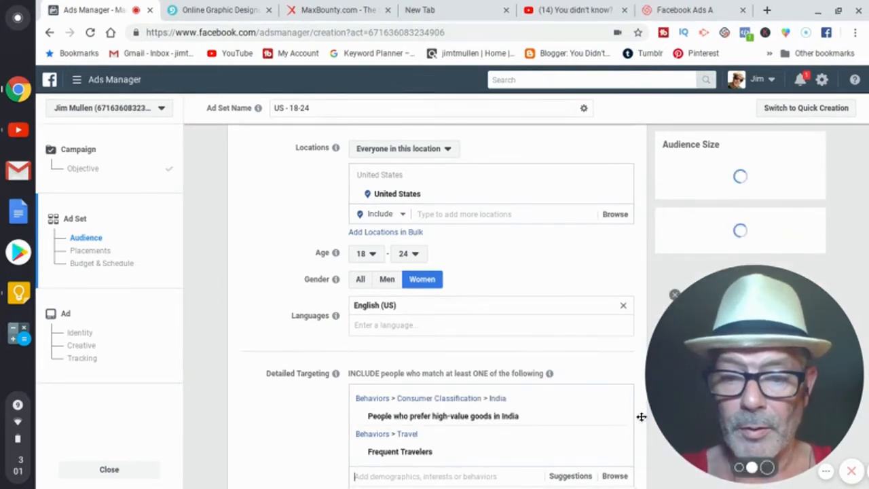
Remove Frequent Travelers from the detailed targeting and add Starbucks as an employer demographic.
click(617, 453)
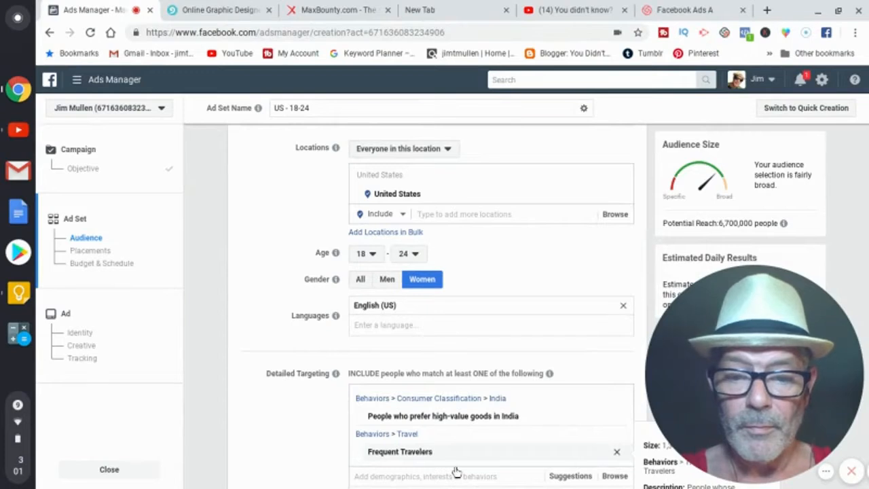
click(376, 440)
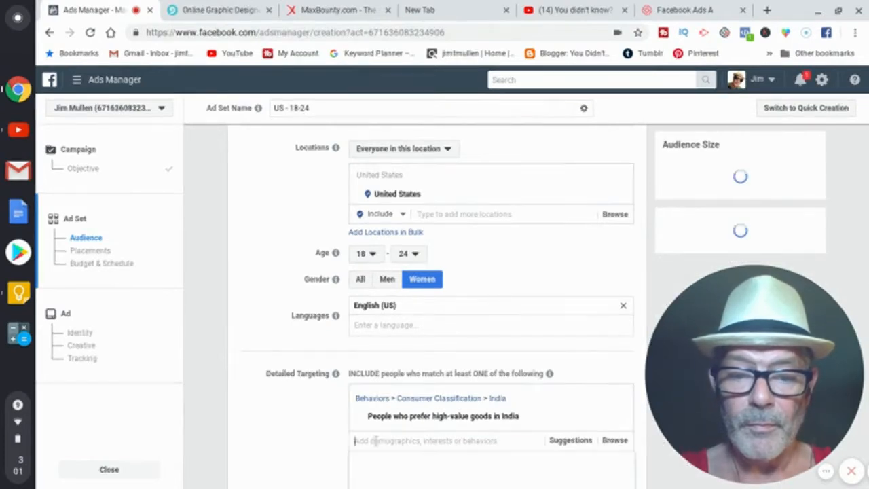
text(Sta)
text(nbuc)
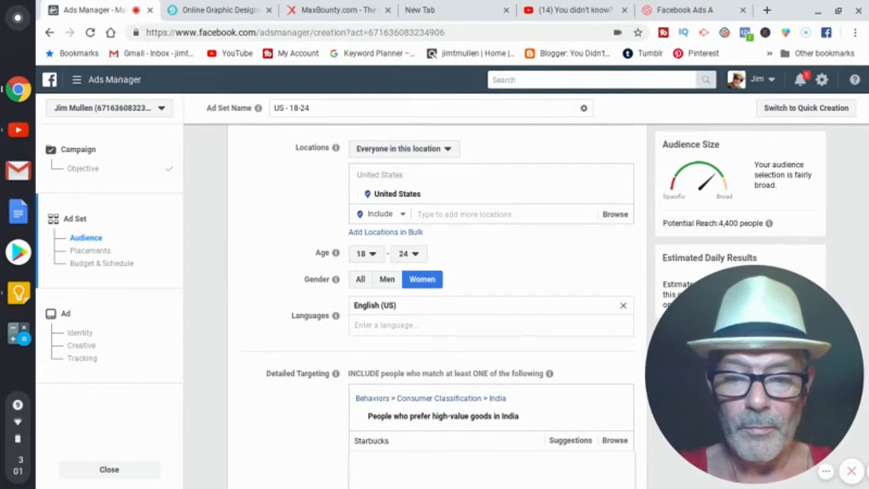
text(ks)
click(422, 453)
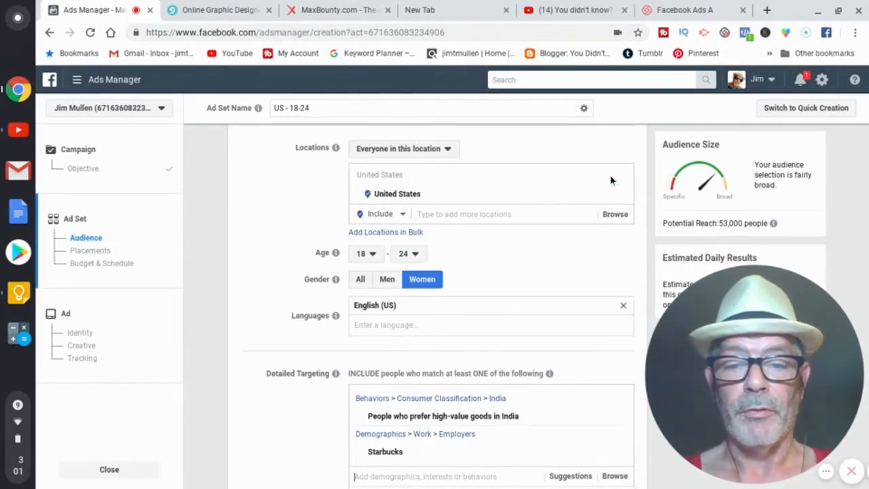
Switch the audience's gender to Men.
click(387, 281)
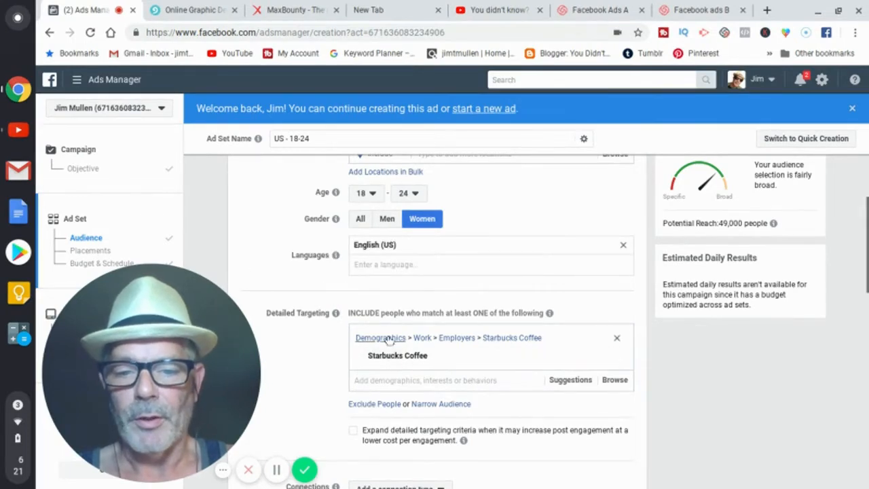
mouse_move(428, 358)
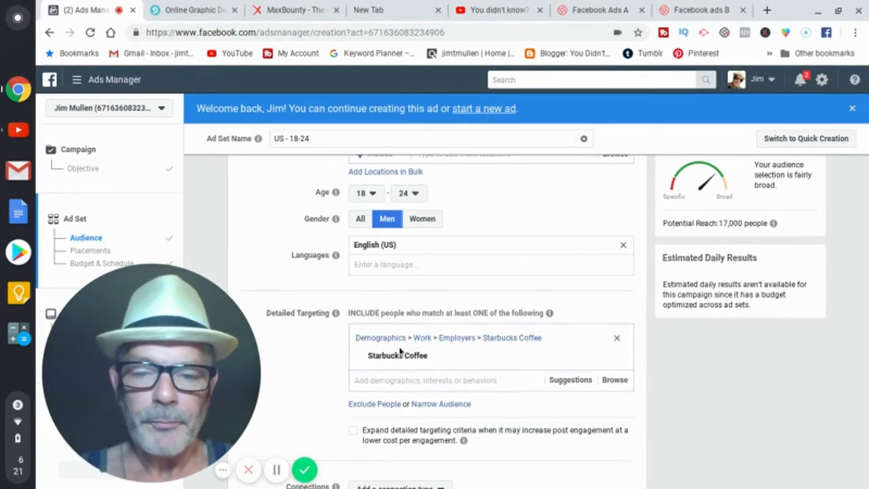
mouse_move(402, 352)
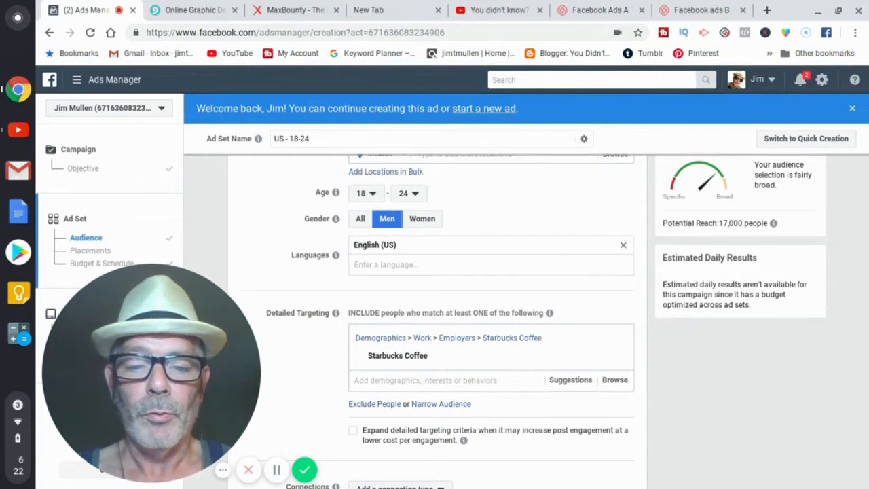
Look over the connection types that can be added to the audience, without choosing one.
scroll(434, 319, down, 2)
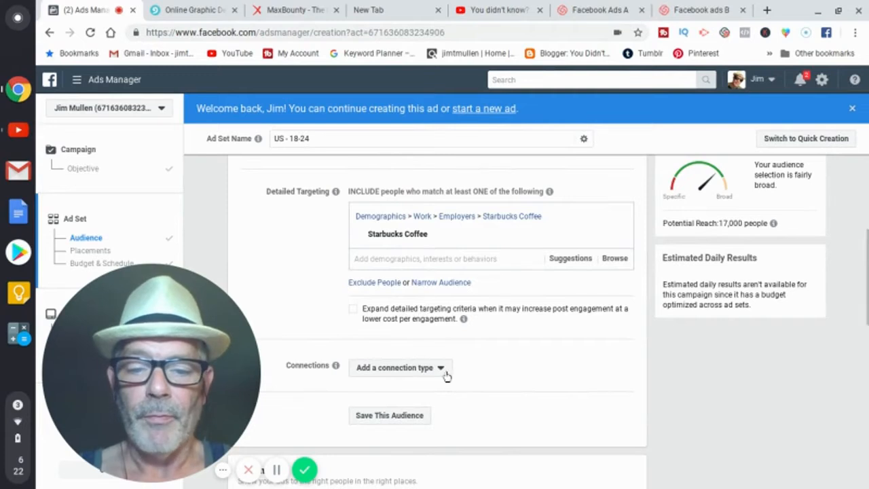
click(443, 377)
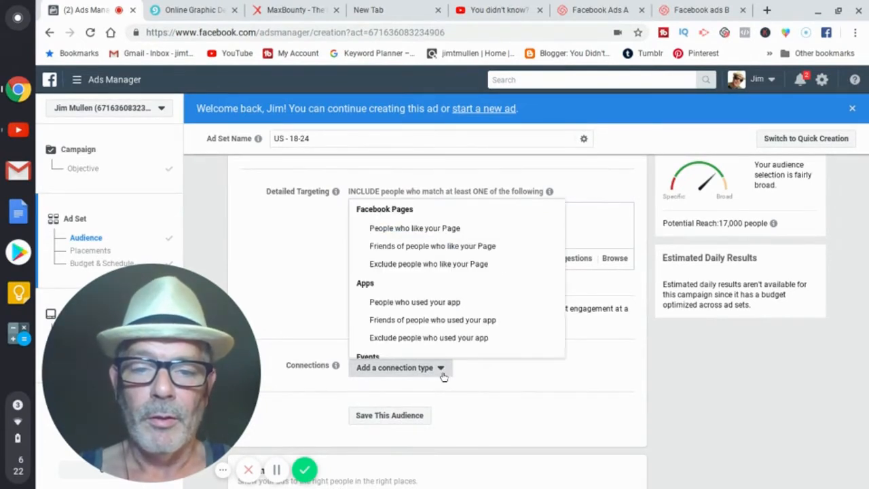
click(444, 377)
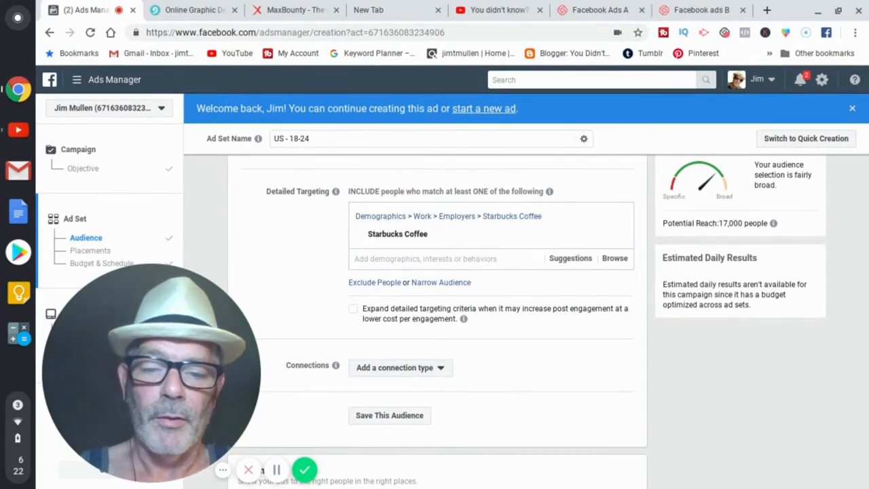
Switch the ad set from automatic to manually edited placements and deselect all Feeds placements.
scroll(437, 319, down, 4)
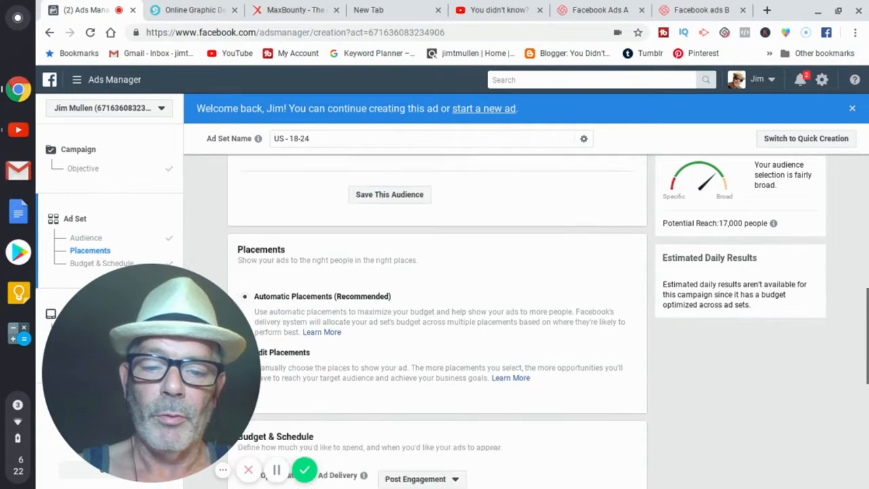
scroll(437, 319, down, 1)
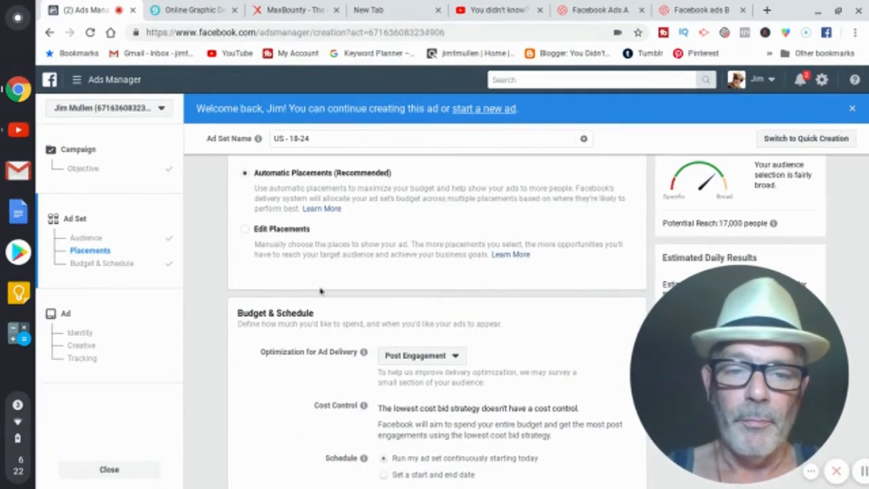
click(244, 235)
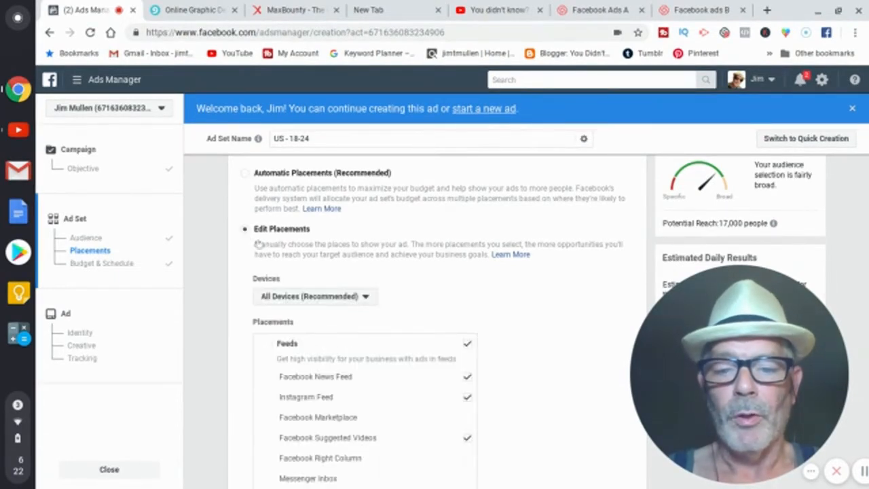
click(467, 346)
Deselect the In-Stream, Apps and Sites, and Contextual Spaces placements.
scroll(467, 347, down, 2)
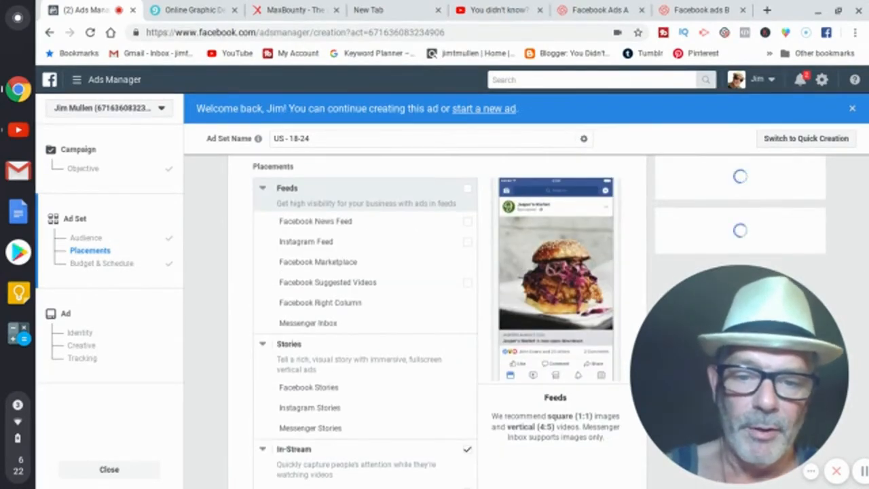
scroll(463, 380, down, 2)
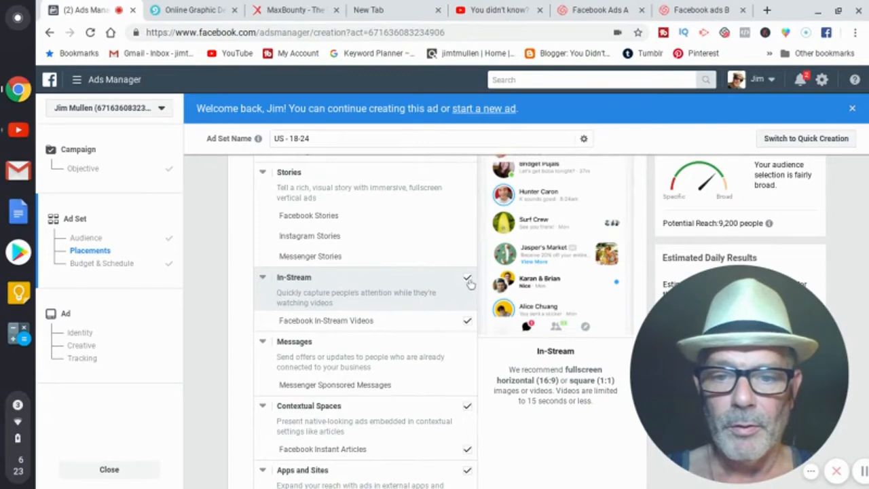
click(468, 279)
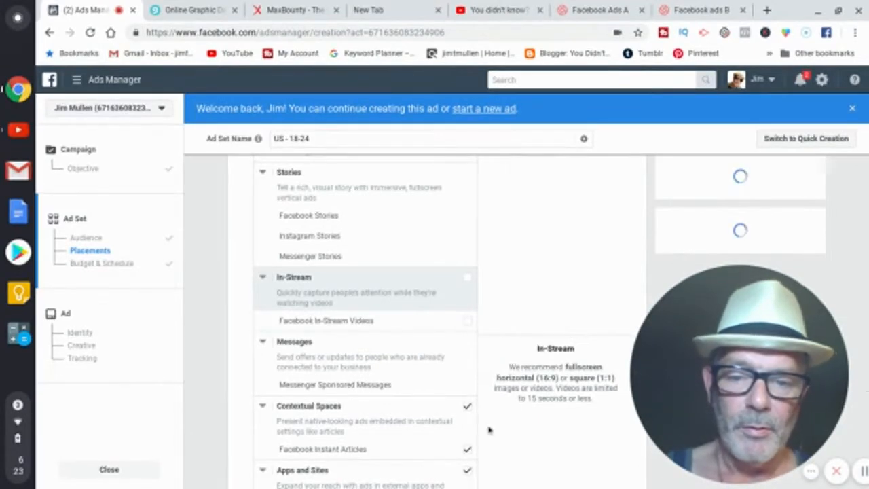
scroll(489, 429, down, 3)
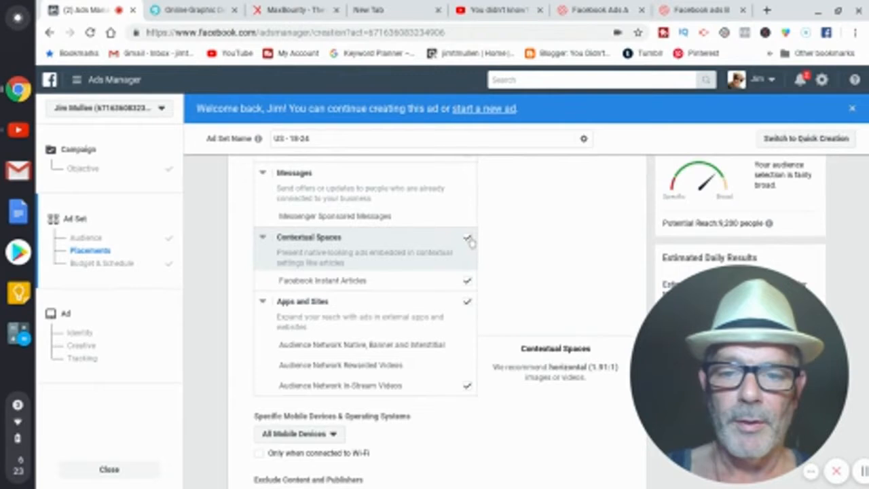
click(469, 280)
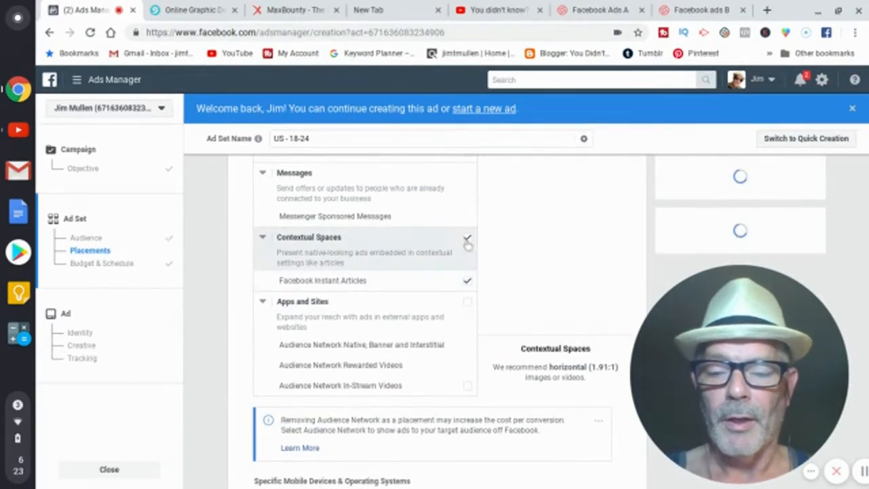
click(468, 240)
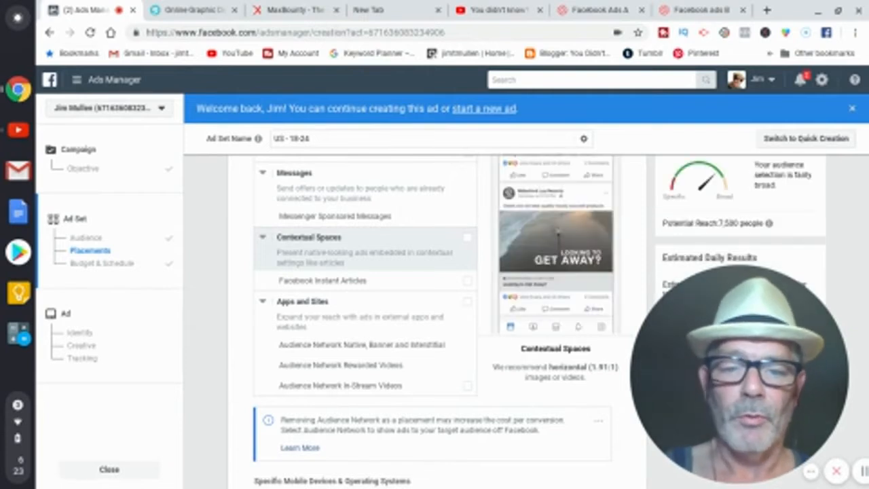
Review the placement selections from Feeds and Stories through Apps and Sites.
scroll(468, 241, up, 5)
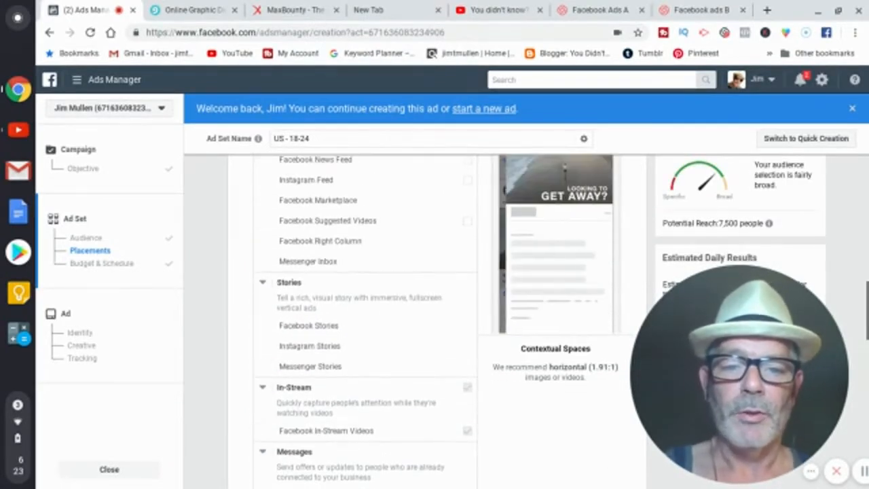
scroll(404, 207, up, 2)
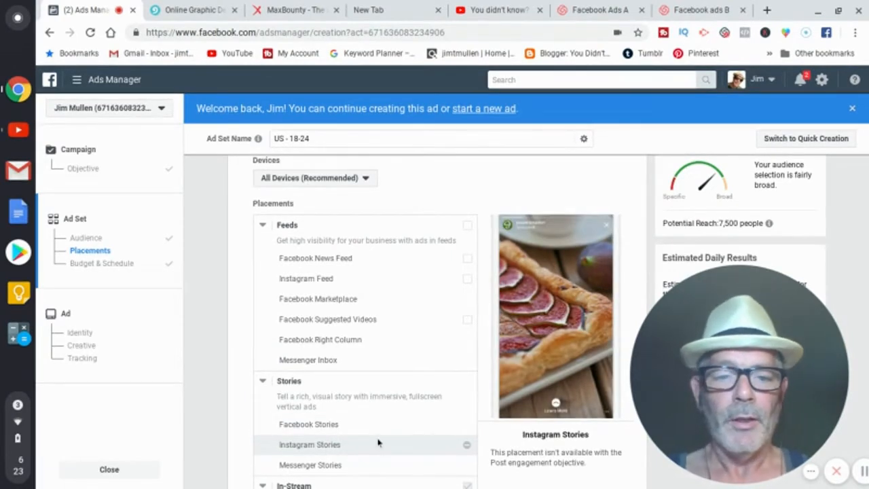
scroll(378, 443, down, 4)
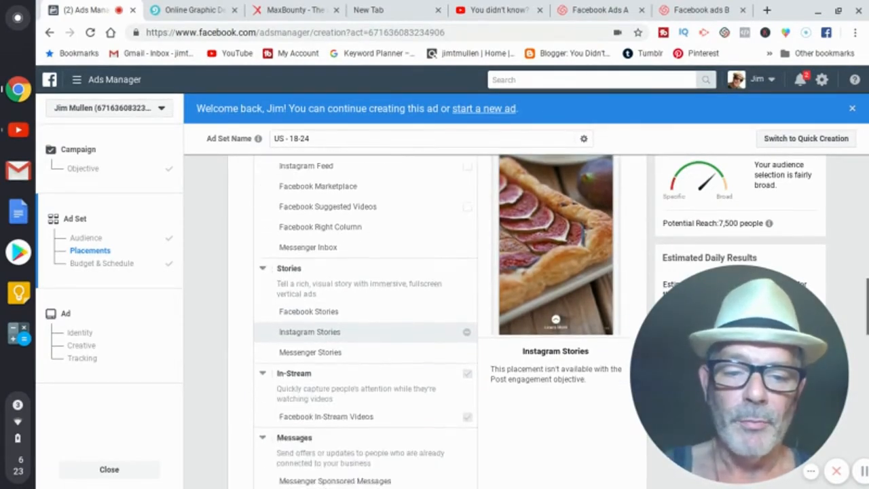
scroll(366, 318, down, 2)
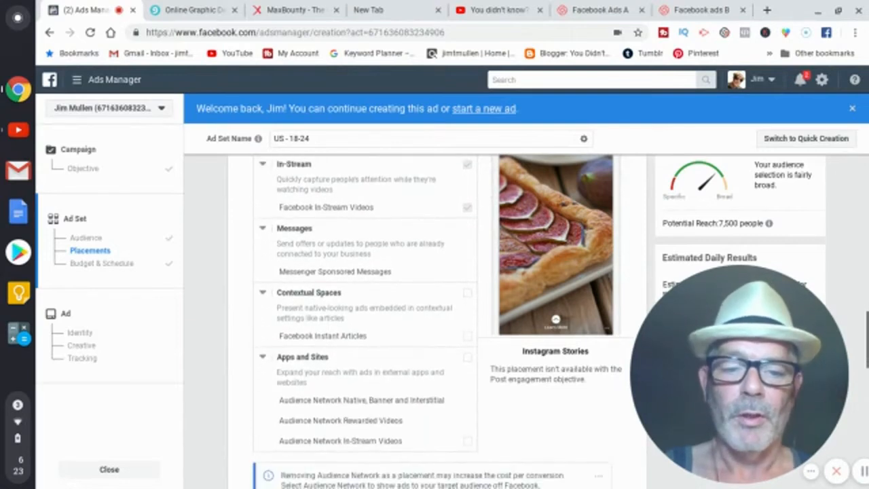
Review the chosen placements and look over the mobile device options for the ad set without choosing a different one.
scroll(366, 318, up, 2)
scroll(367, 319, up, 5)
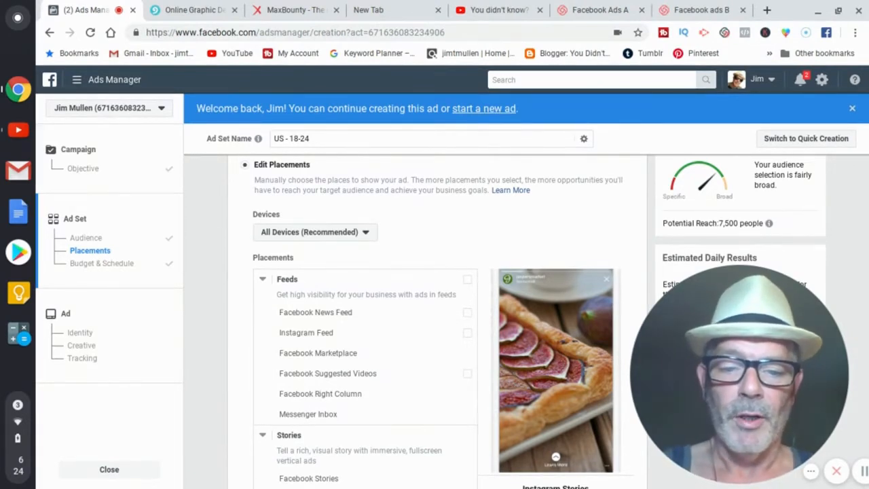
scroll(365, 319, down, 6)
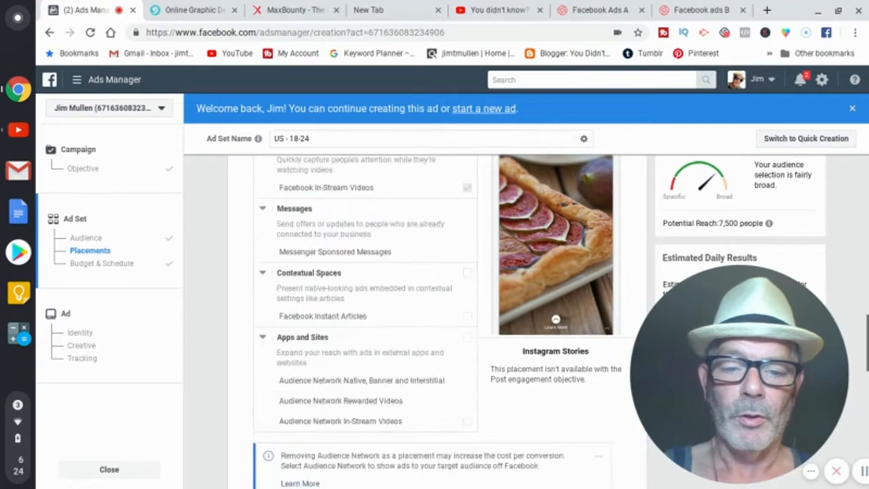
scroll(365, 320, down, 5)
scroll(365, 319, up, 2)
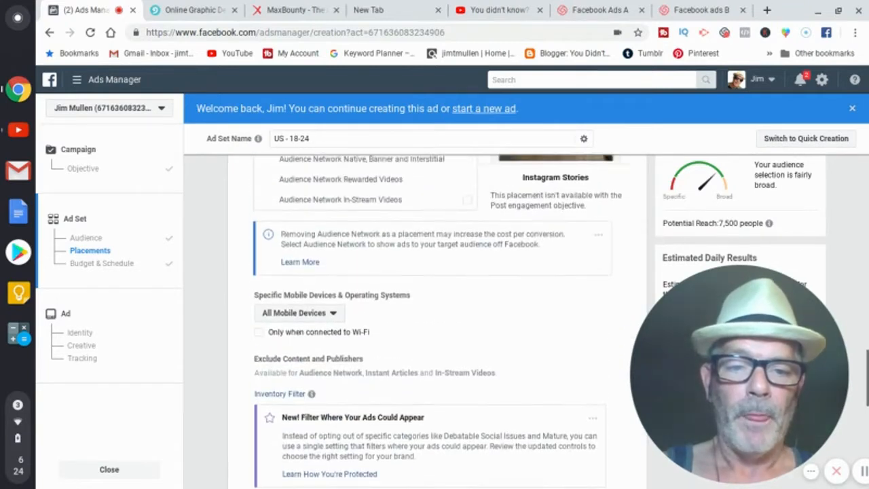
scroll(375, 443, up, 1)
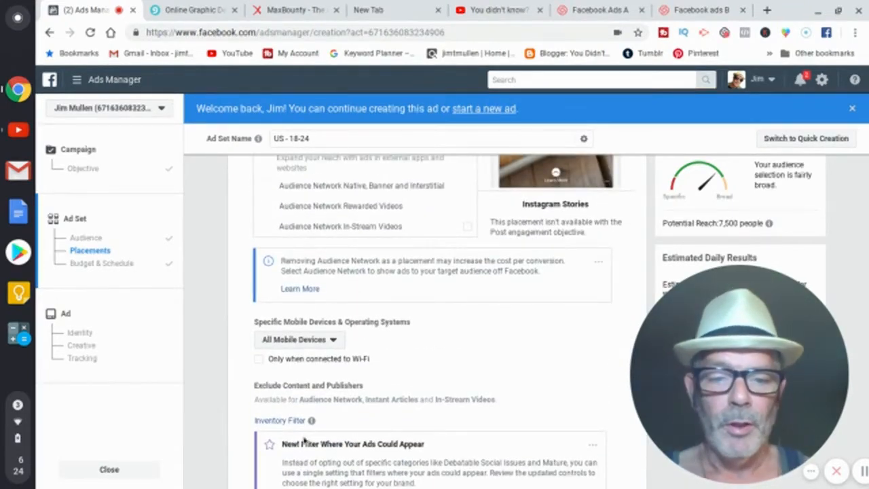
click(335, 340)
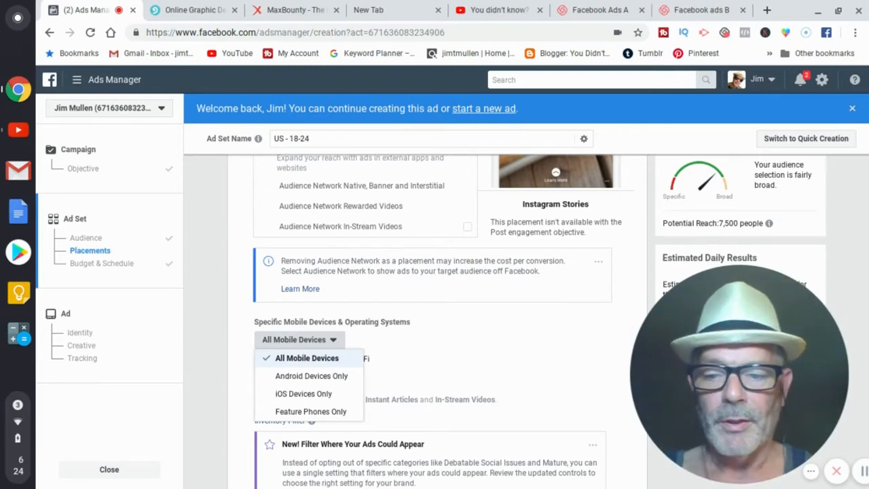
click(453, 366)
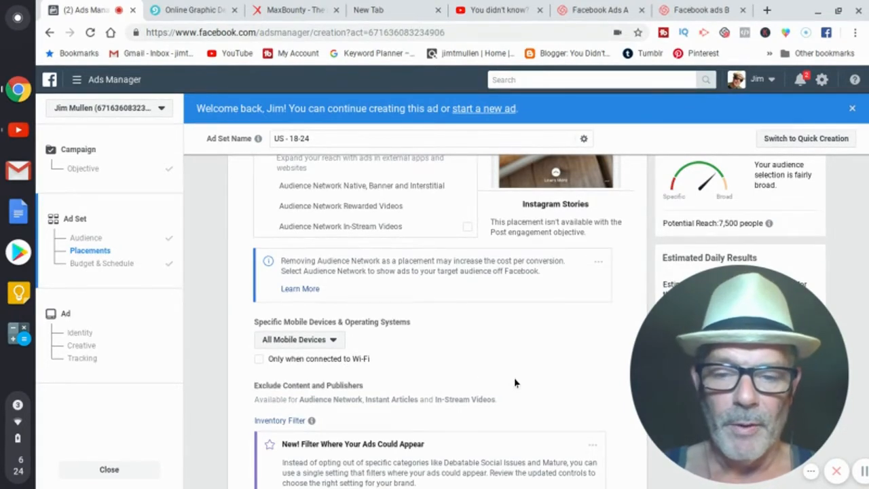
Look over the ad delivery optimization options for the ad set without choosing a different one.
scroll(435, 319, down, 4)
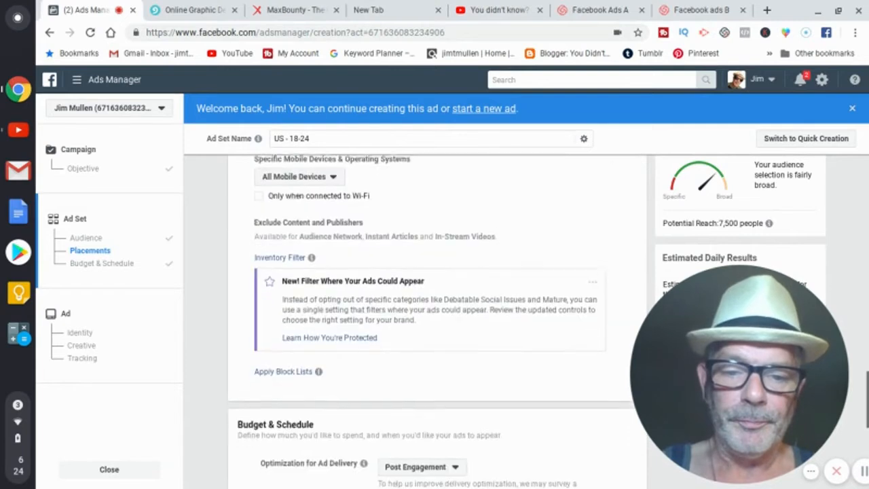
scroll(434, 319, down, 2)
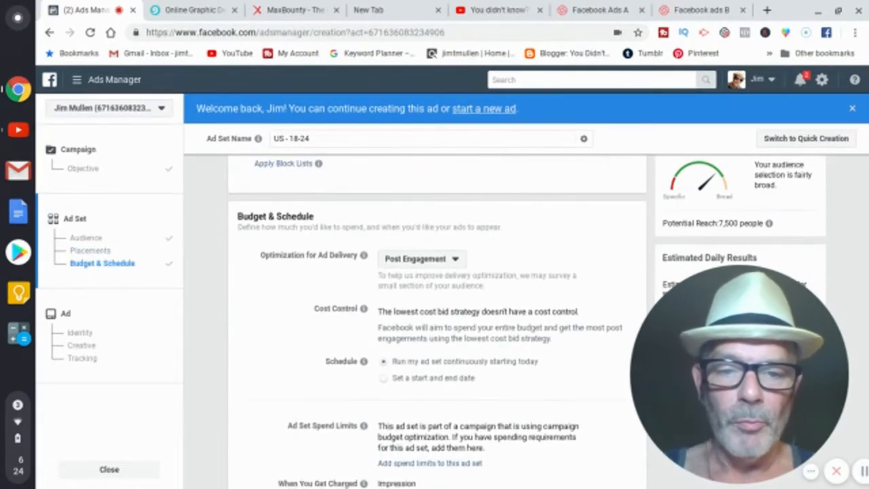
click(455, 265)
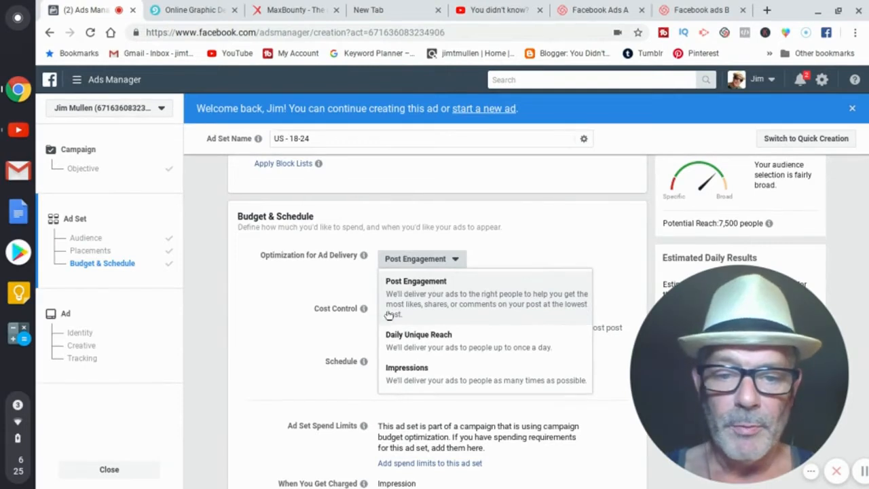
click(336, 340)
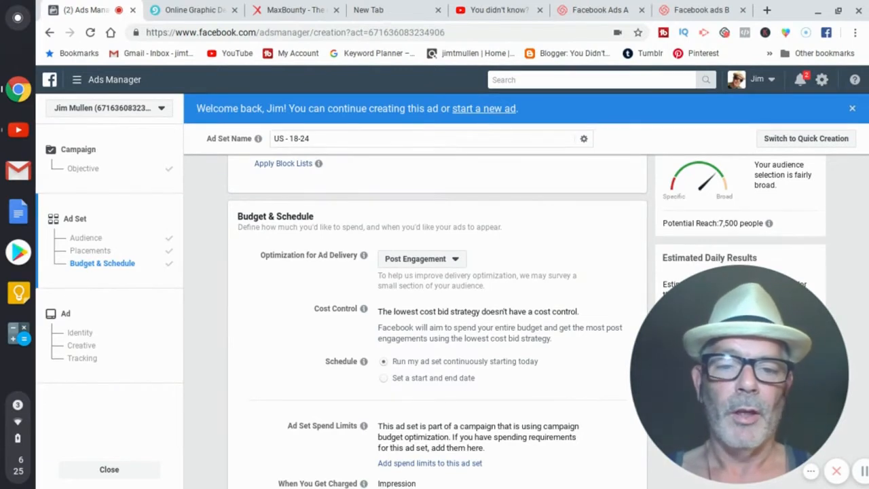
Check the ad set's remaining schedule, spend limit and delivery settings and continue to the ad setup.
scroll(457, 348, down, 2)
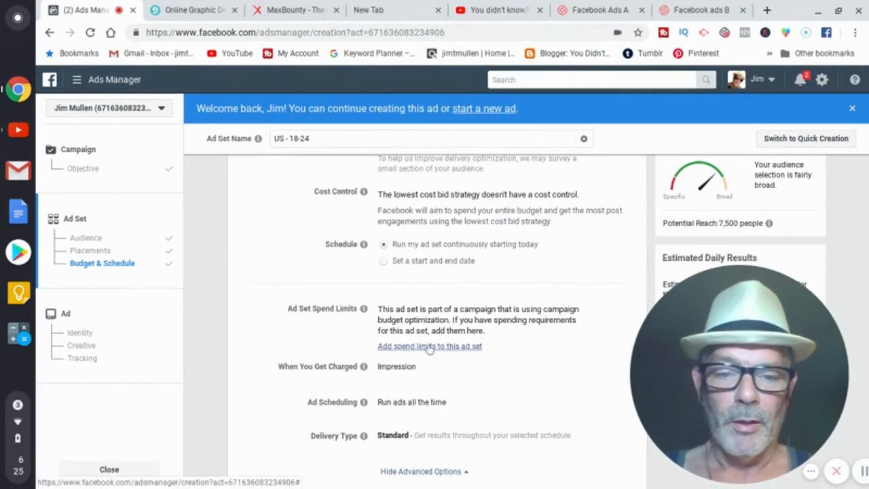
scroll(437, 322, down, 1)
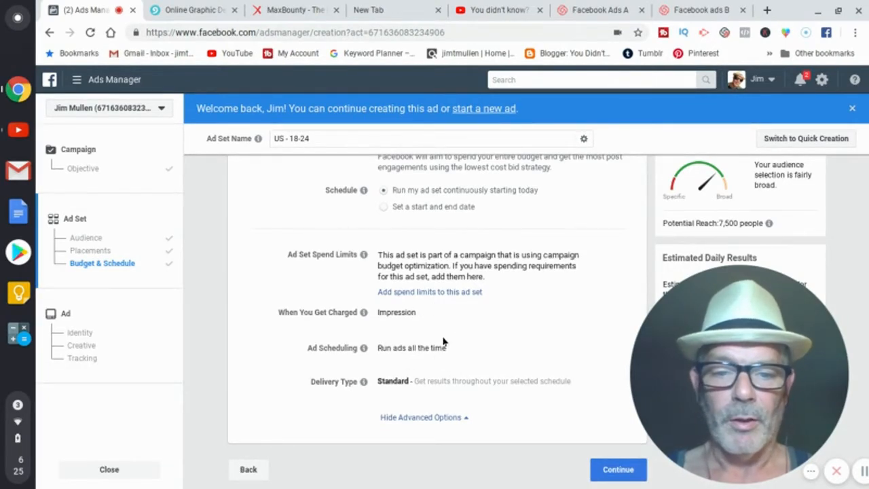
click(601, 470)
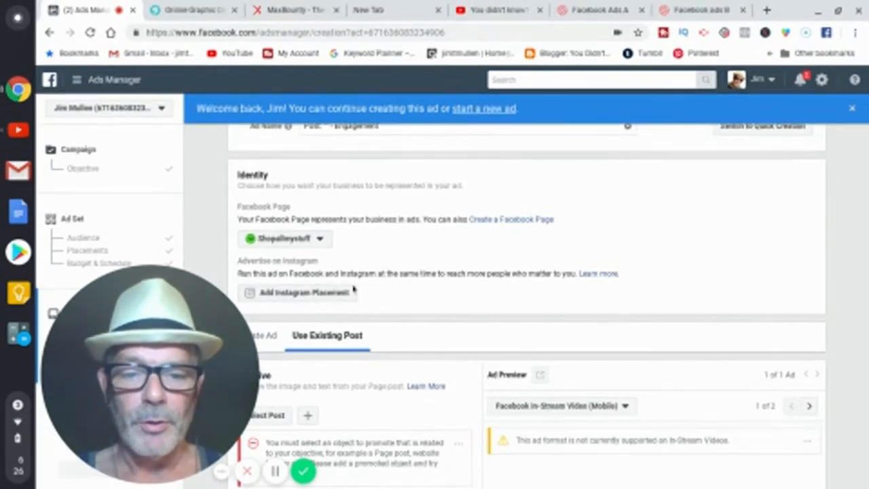
Switch the ad from using an existing post to creating a new ad.
scroll(353, 291, down, 2)
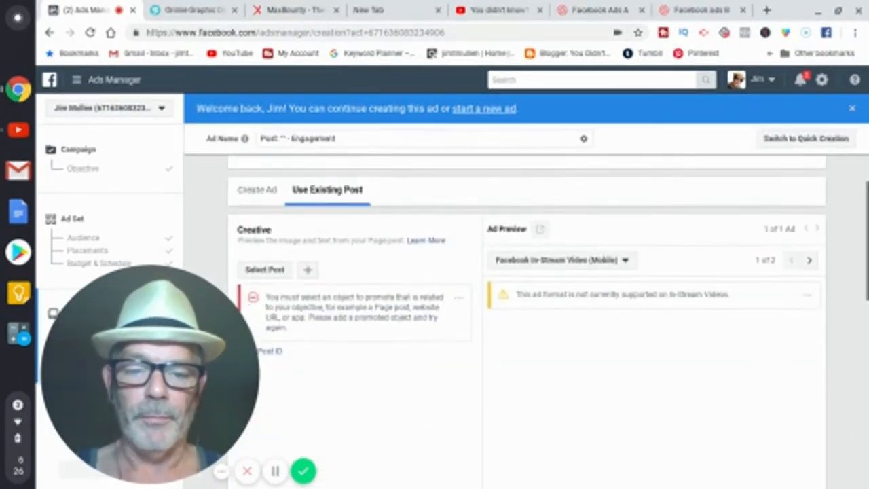
scroll(527, 256, up, 2)
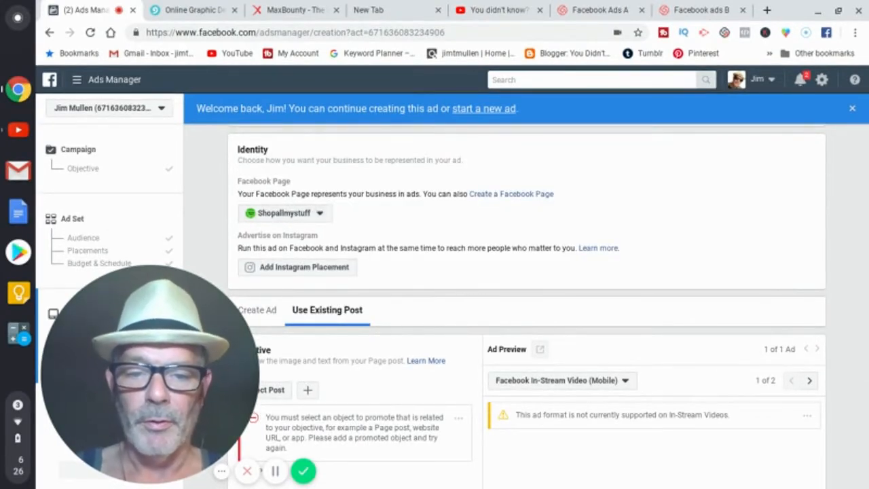
scroll(526, 292, down, 3)
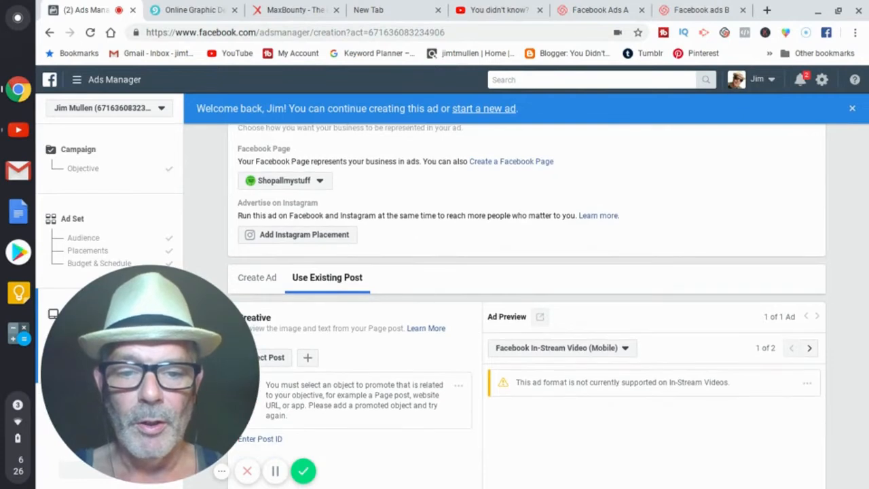
scroll(527, 319, up, 2)
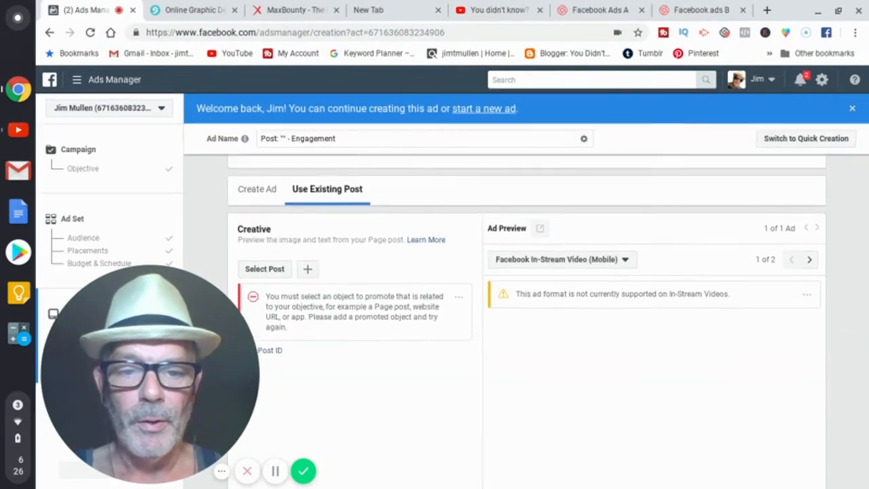
scroll(527, 292, down, 1)
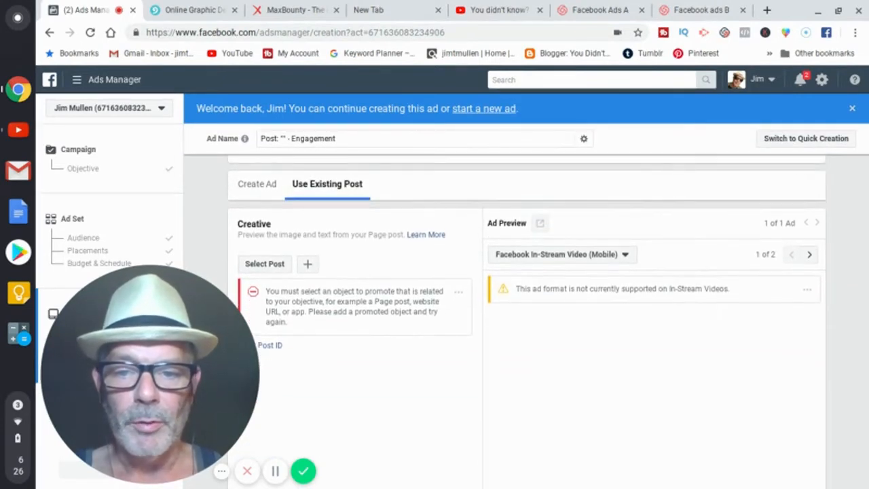
scroll(526, 292, up, 1)
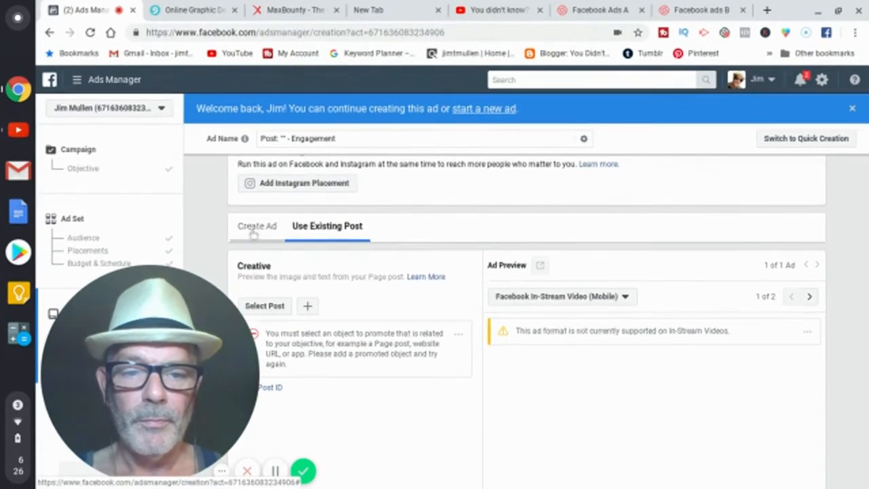
click(255, 228)
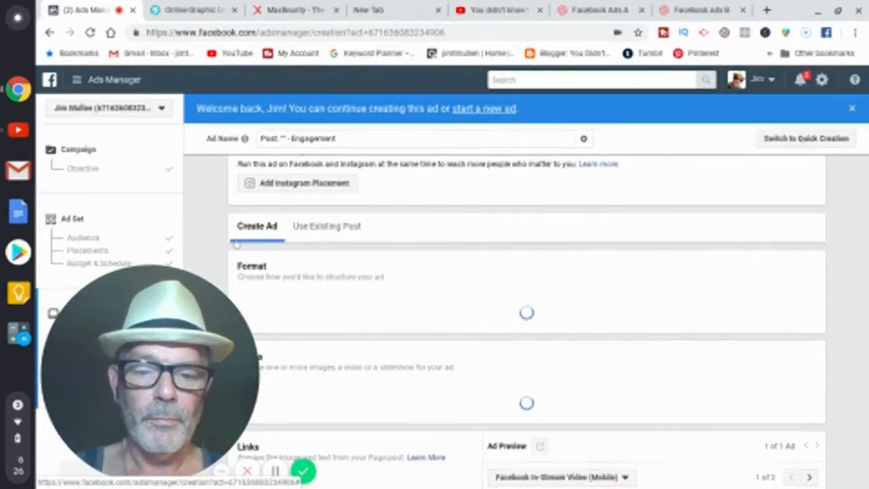
drag(150, 373, 754, 236)
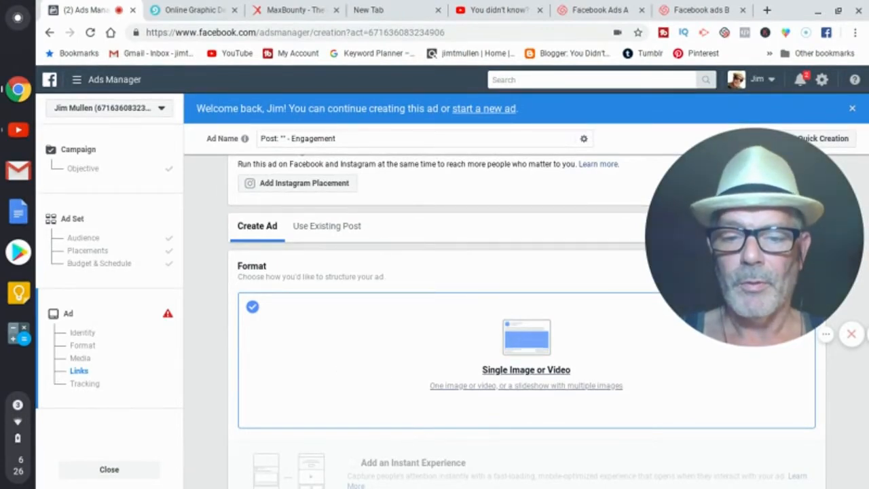
Review the new ad's format and the media section with its image upload options.
scroll(526, 340, down, 1)
scroll(526, 340, down, 4)
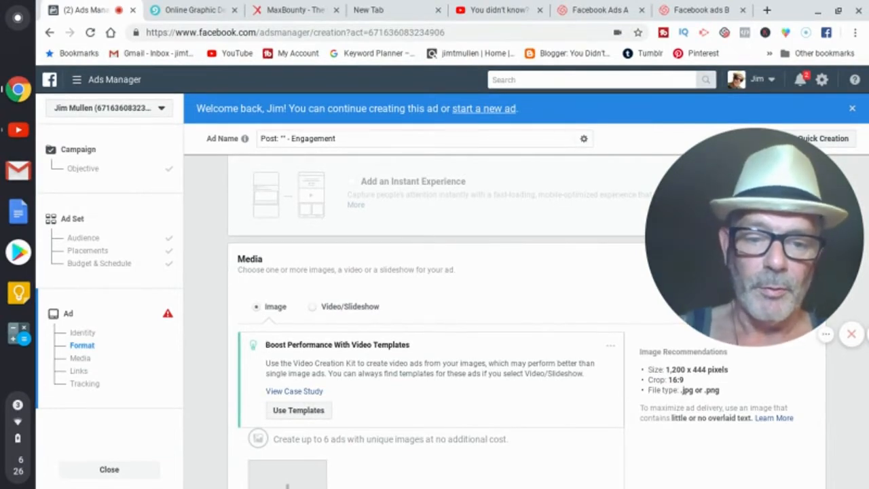
scroll(435, 306, down, 2)
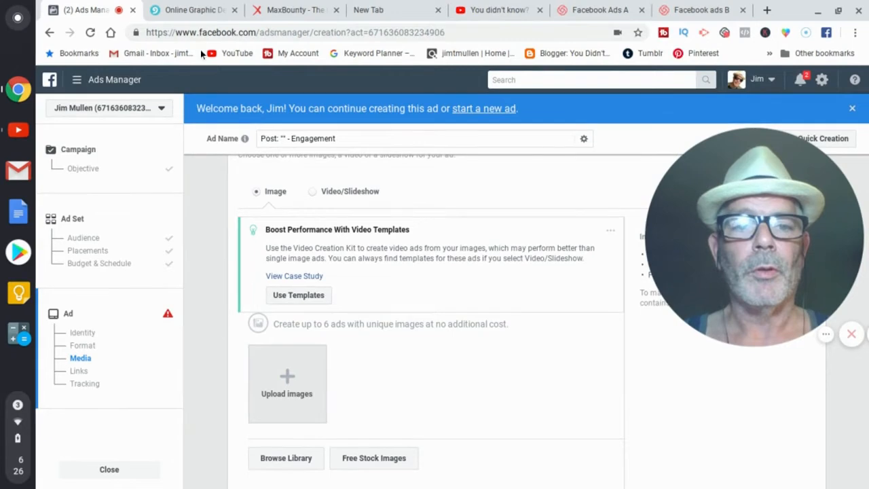
Switch to FotoJet and delete the "Starbuck's For A Year!" picture from the design canvas.
click(183, 19)
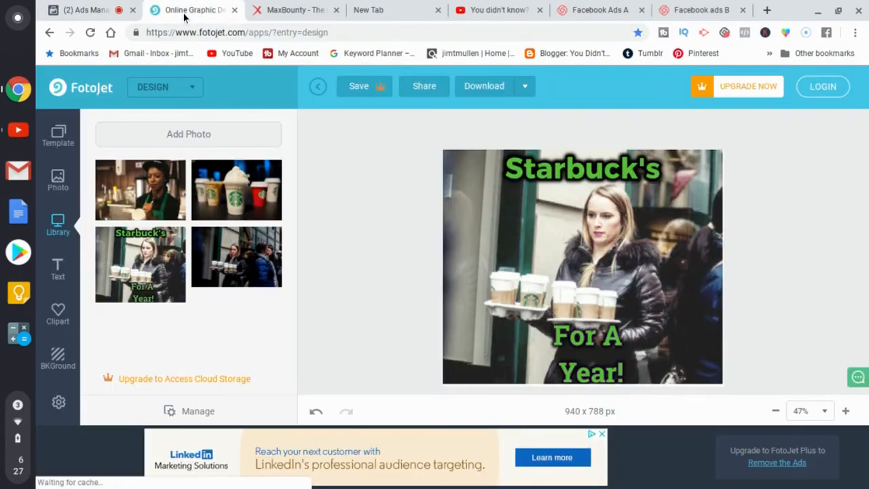
drag(757, 237, 228, 373)
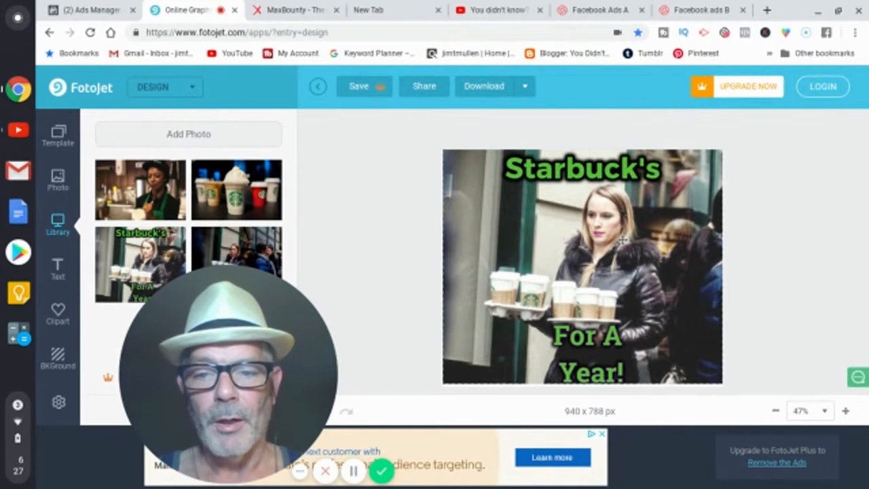
click(541, 238)
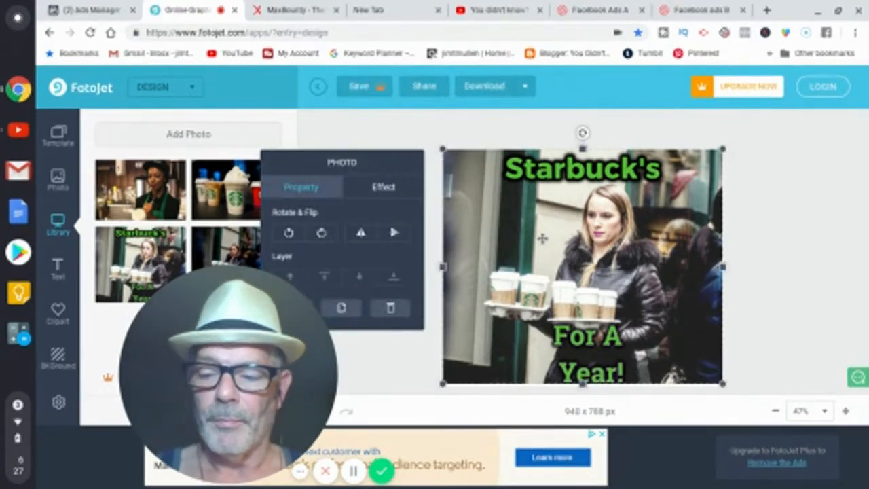
key(Delete)
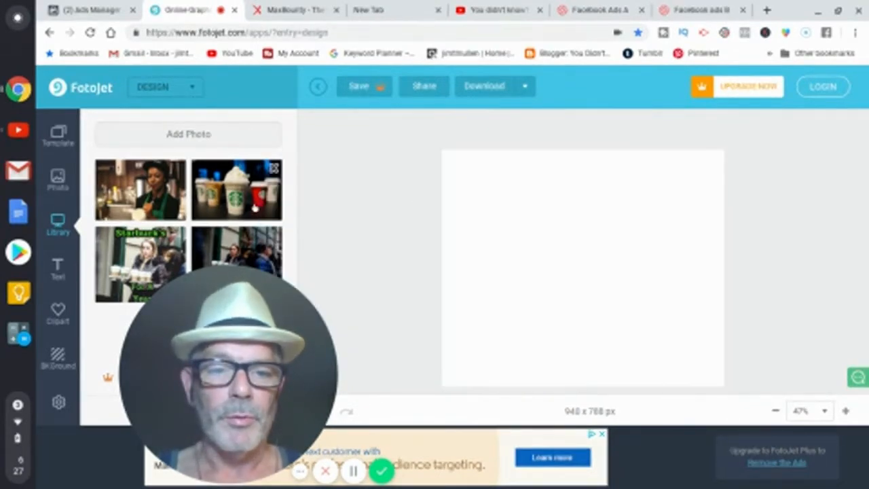
mouse_move(177, 168)
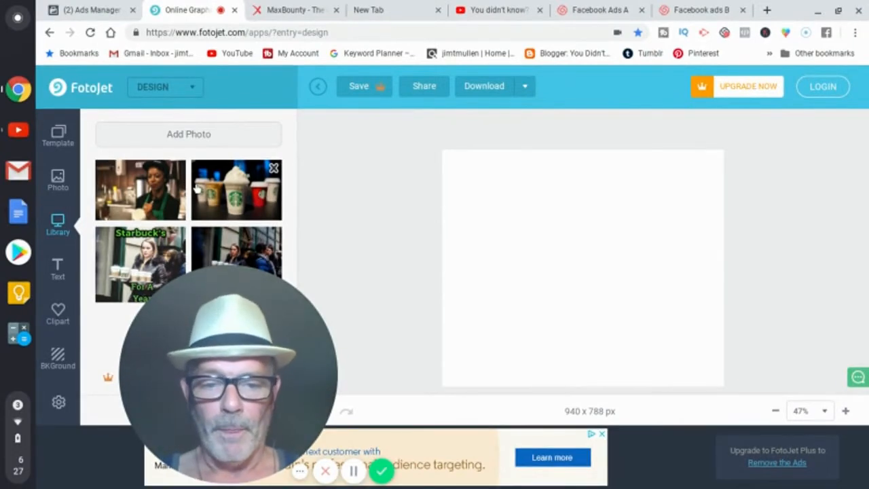
click(142, 189)
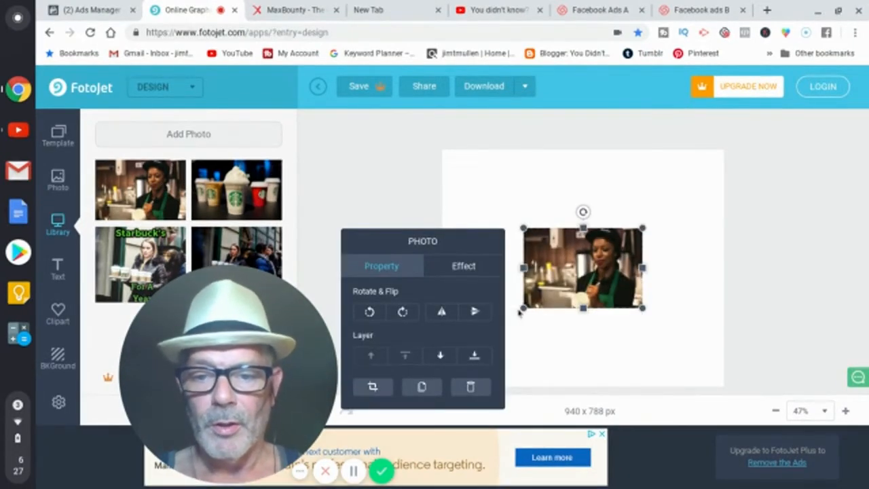
drag(522, 308, 437, 365)
drag(642, 228, 723, 166)
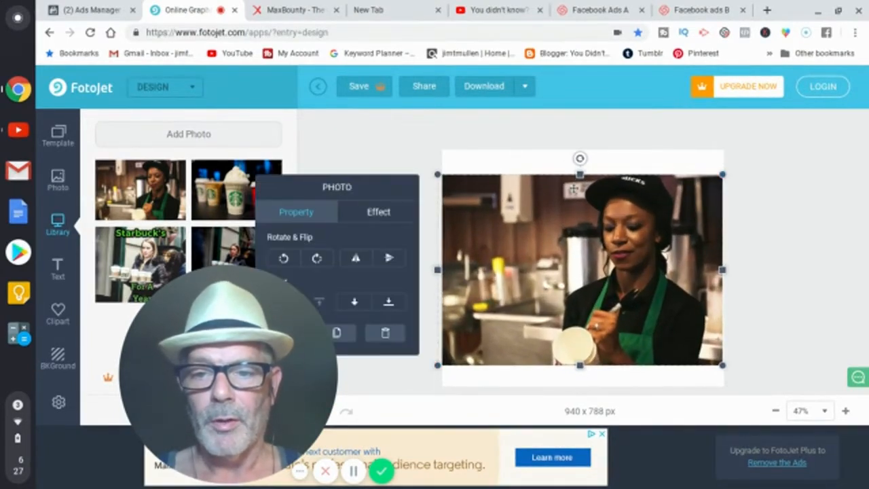
drag(579, 174, 579, 145)
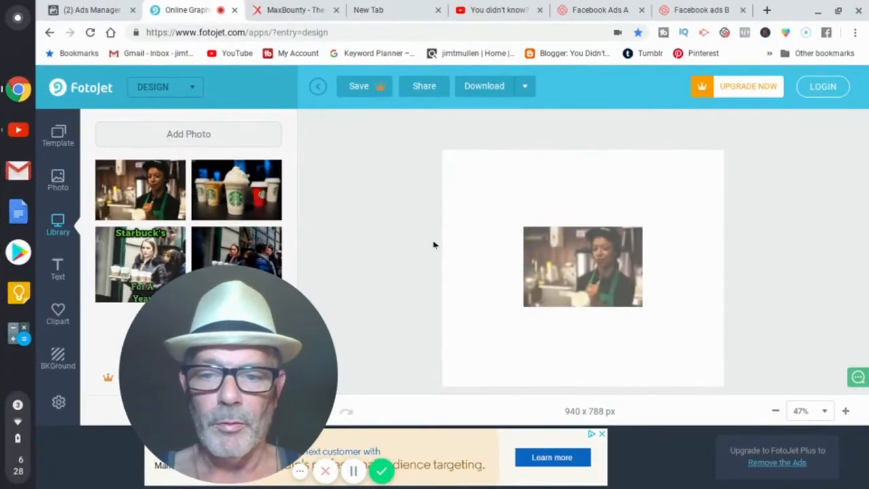
Enlarge and stretch the barista photo until it covers the whole 940 x 788 px design canvas.
click(537, 304)
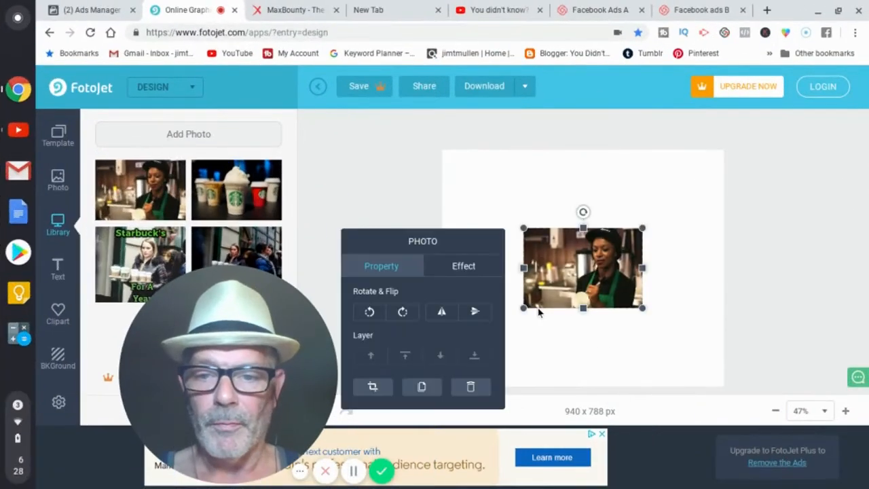
drag(523, 309, 442, 382)
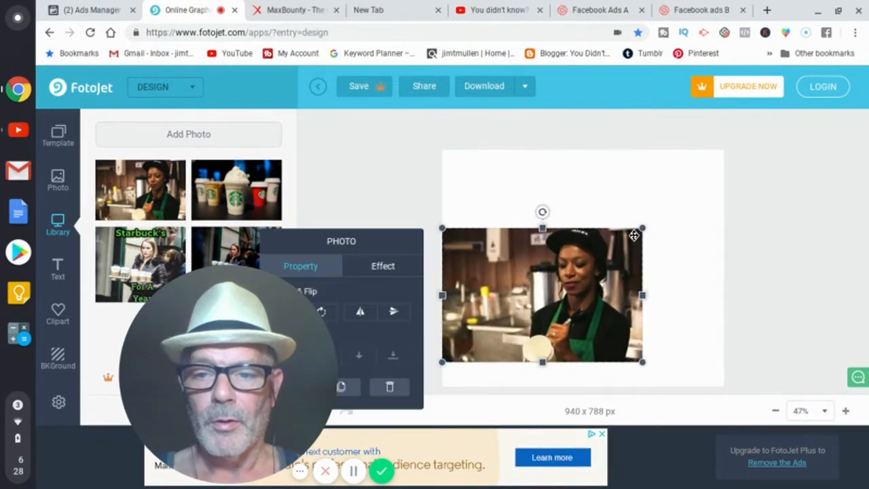
drag(642, 229, 722, 173)
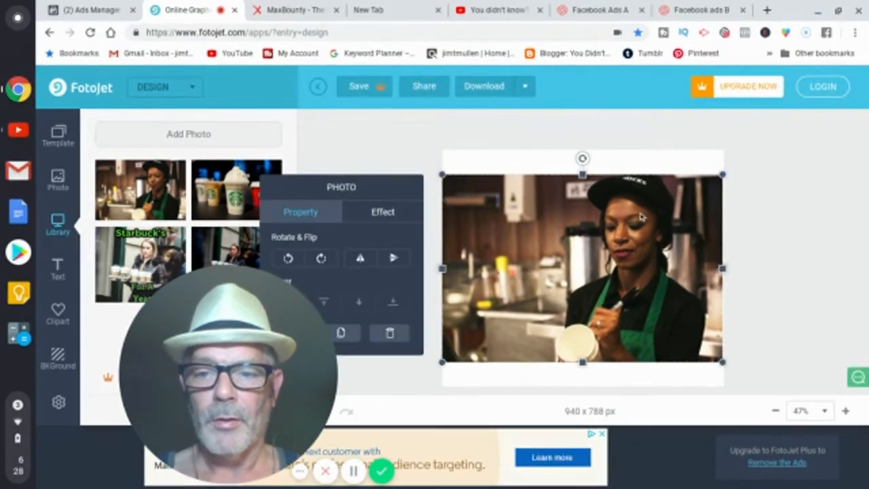
drag(583, 176, 583, 152)
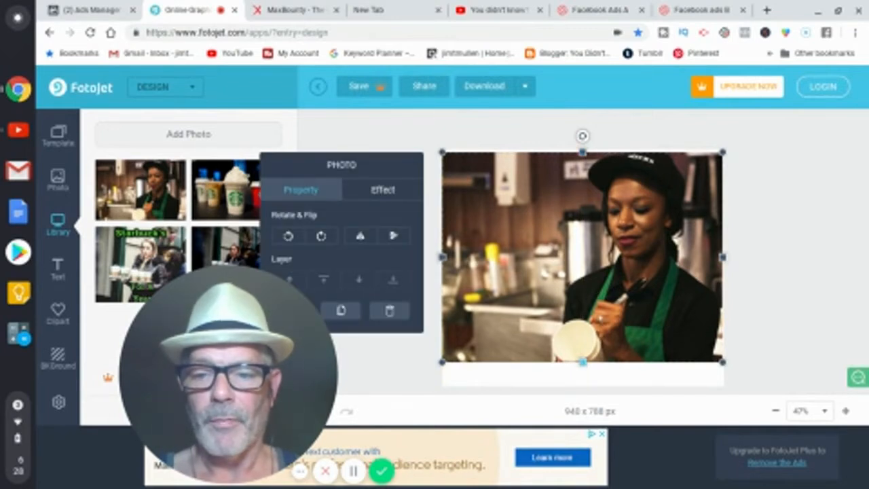
drag(583, 363, 583, 390)
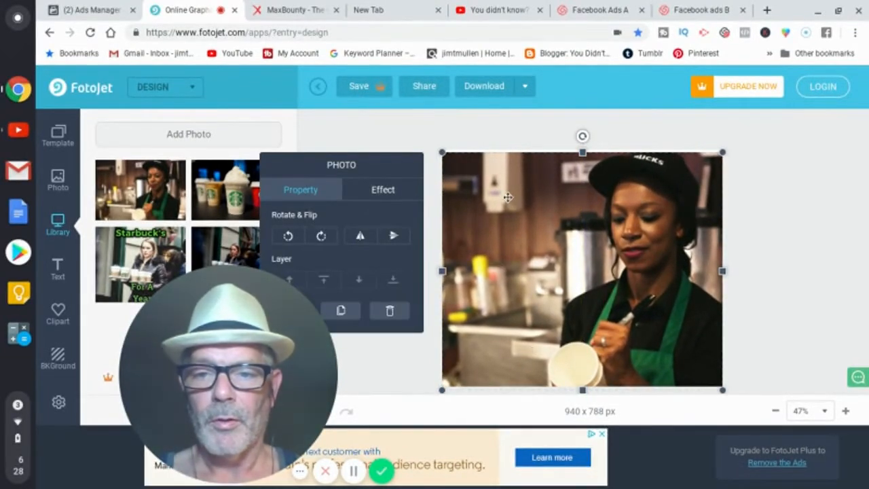
drag(583, 154, 583, 150)
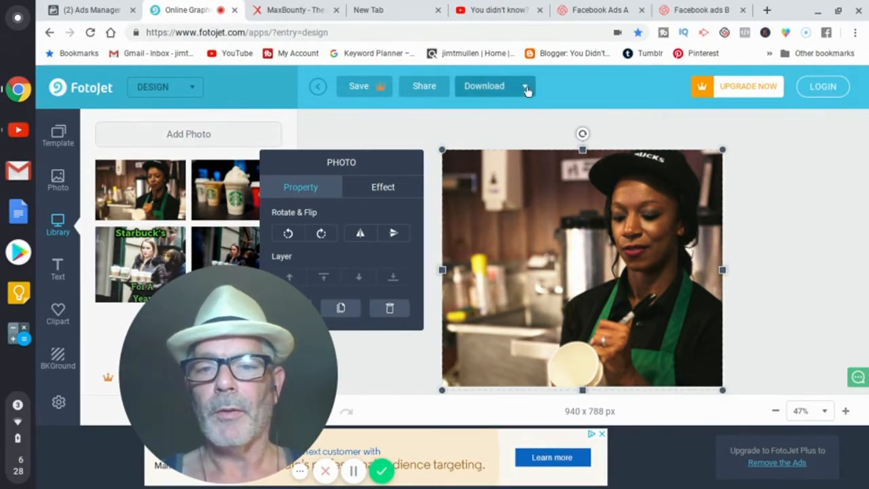
click(465, 139)
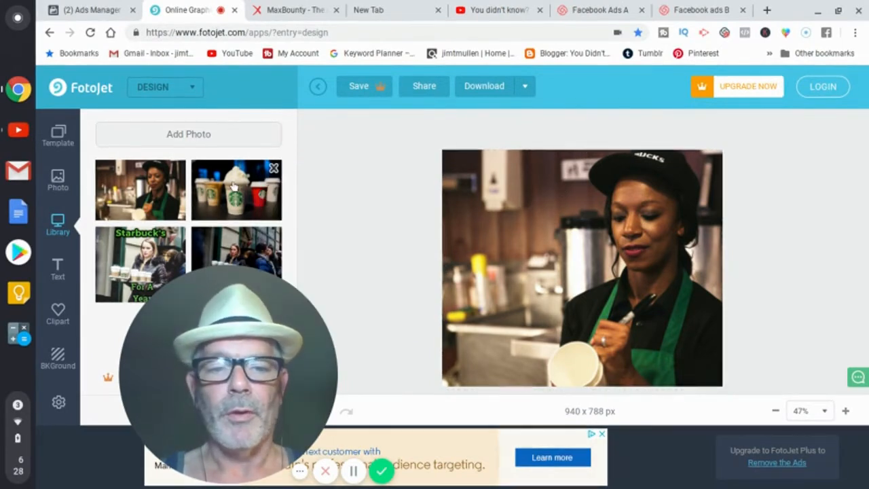
Replace the barista photo on the canvas with the library photo of the Starbucks drinks.
click(531, 256)
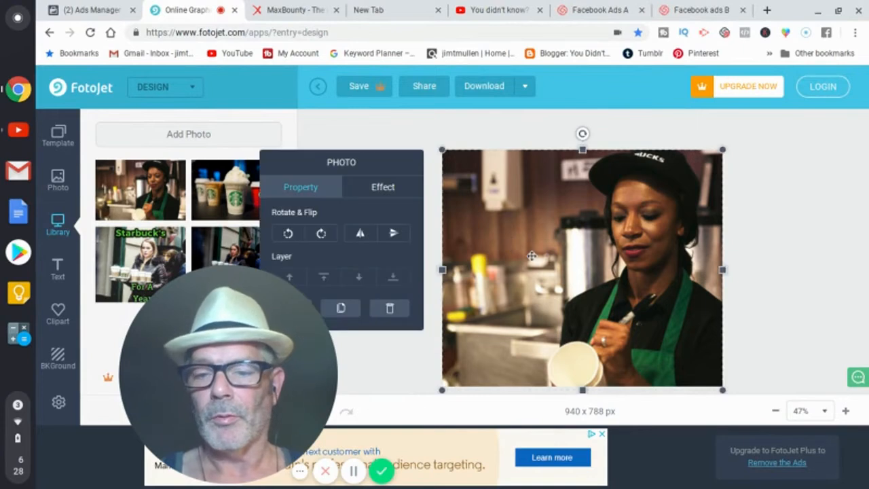
key(Delete)
click(250, 196)
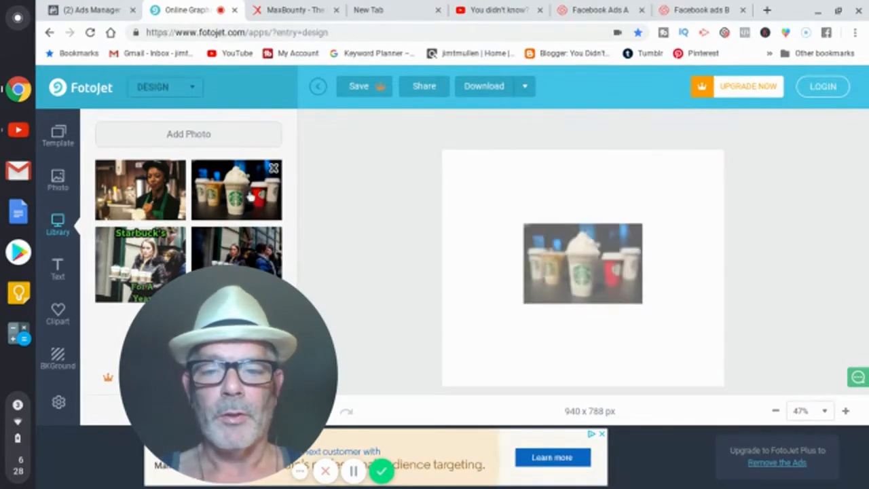
Enlarge the Starbucks drinks photo and stretch it vertically to fill the design canvas.
click(630, 293)
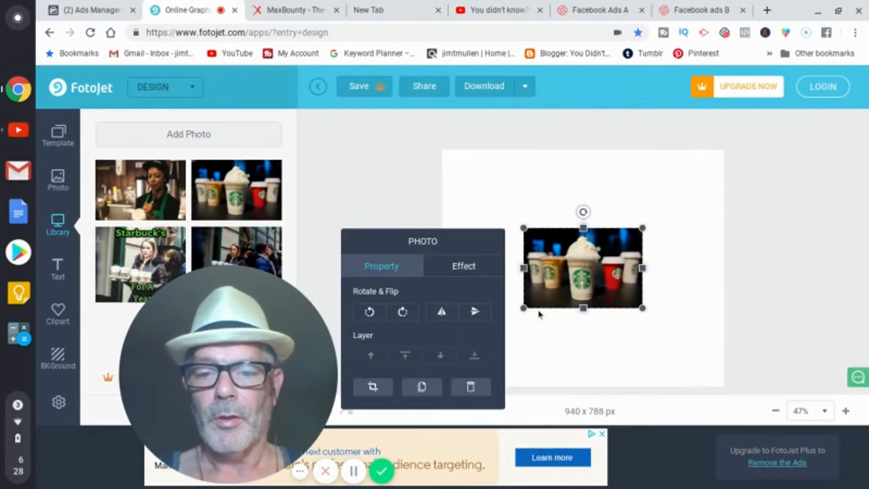
drag(523, 309, 446, 360)
drag(642, 228, 723, 173)
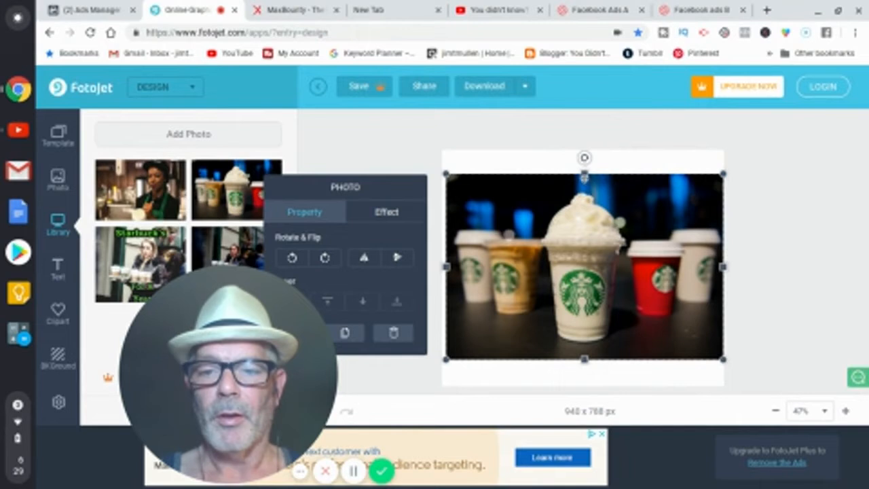
drag(583, 175, 584, 149)
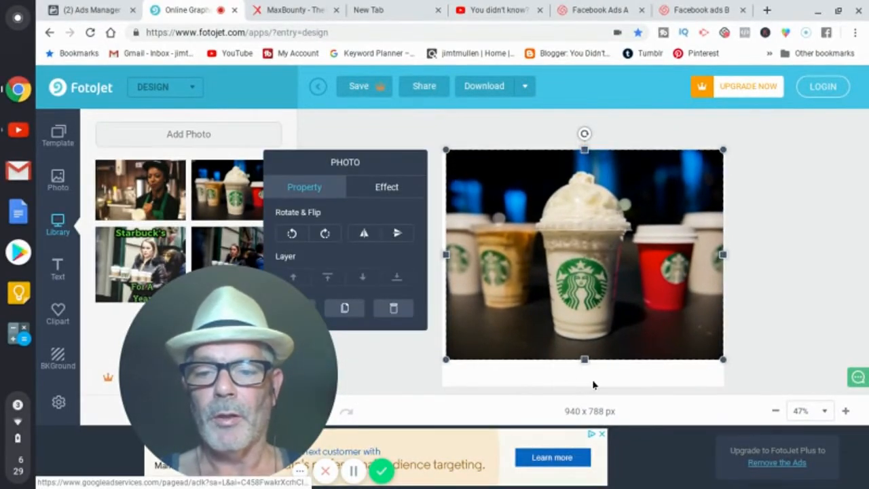
drag(583, 360, 584, 412)
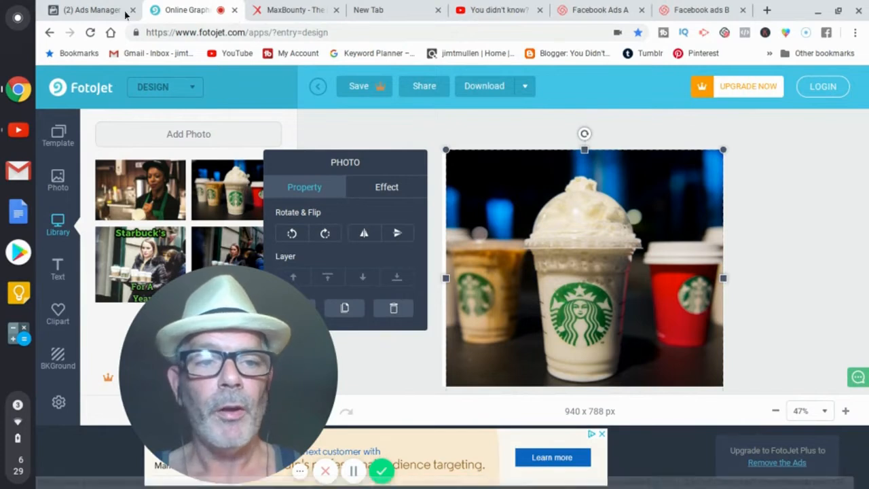
Switch to Ads Manager and upload FotoJet.jpg, the Starbucks drinks picture and BARISTA1.jpg from the Starbucks Ads folder as ad images.
click(95, 11)
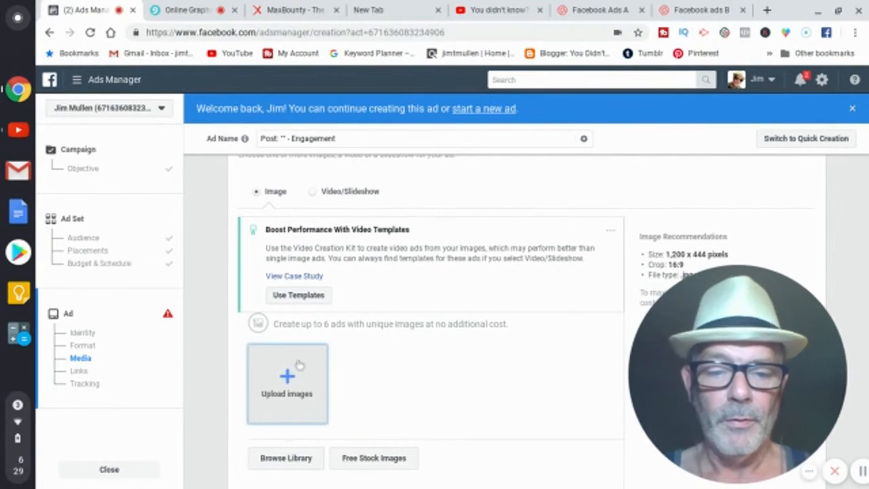
click(288, 374)
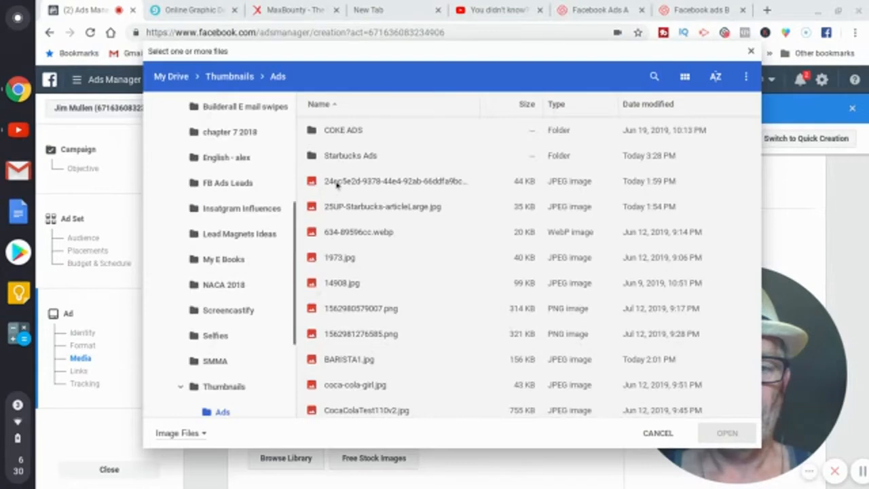
click(342, 156)
double_click(342, 157)
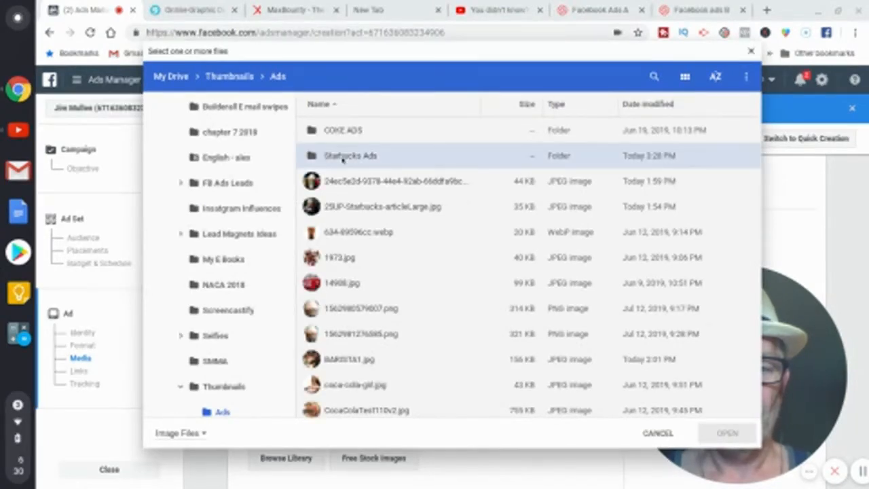
double_click(337, 133)
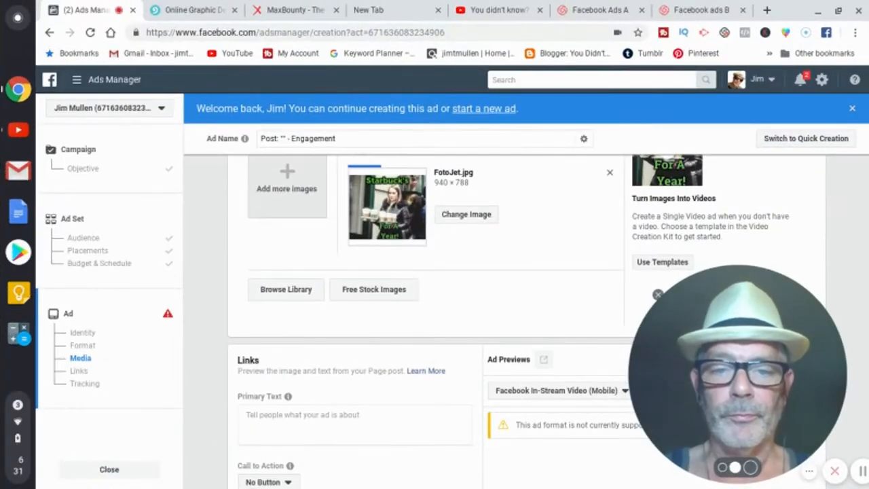
Review the uploaded images of Ad 1, Ad 2 and Ad 3 in the Media section.
scroll(435, 319, up, 4)
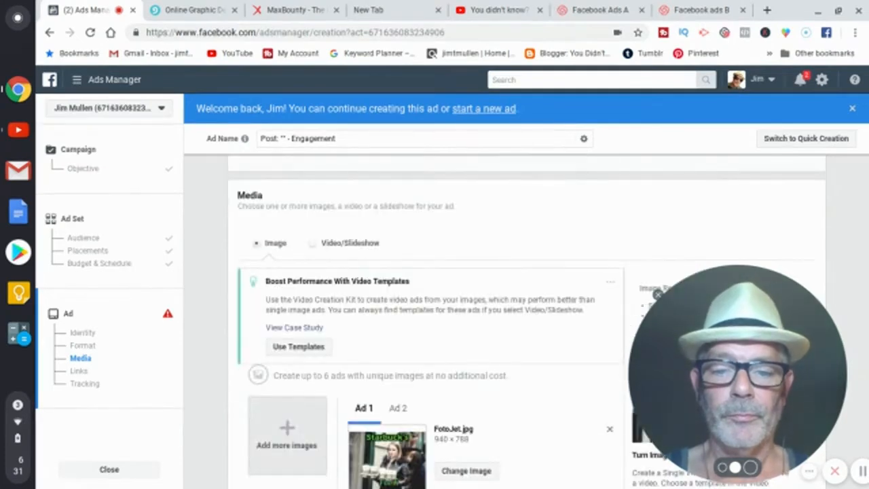
scroll(435, 319, down, 2)
scroll(589, 350, down, 1)
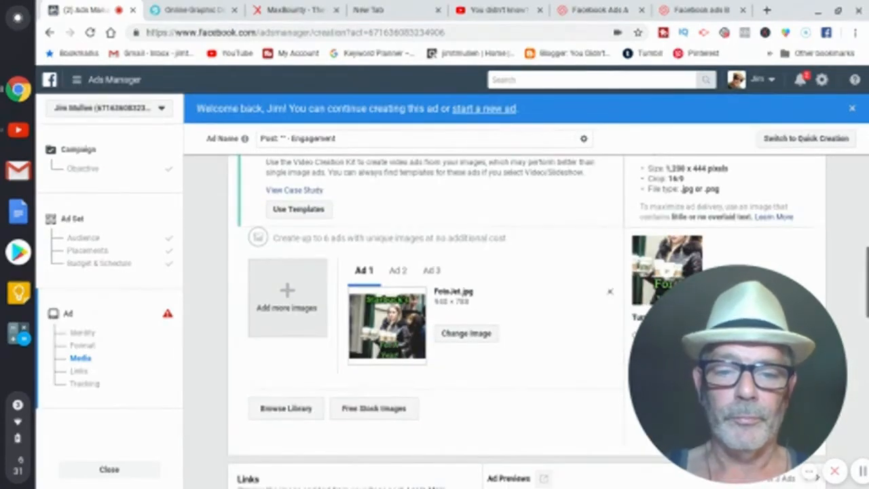
click(399, 272)
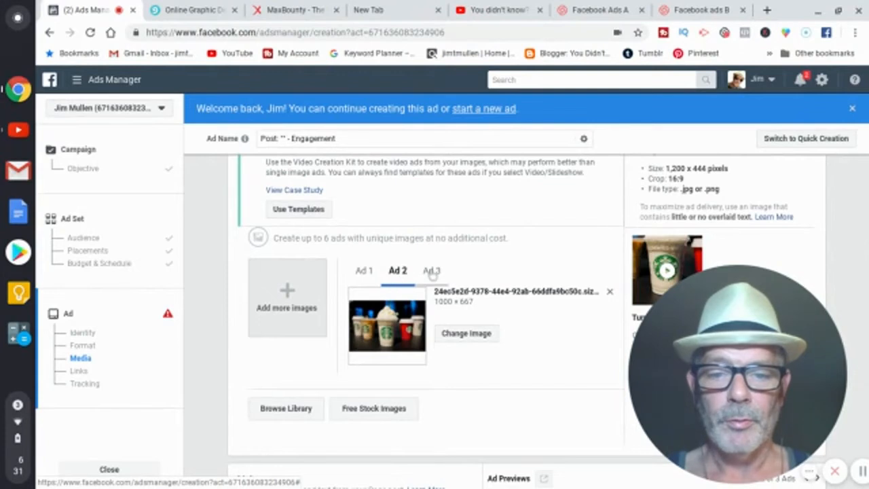
click(431, 272)
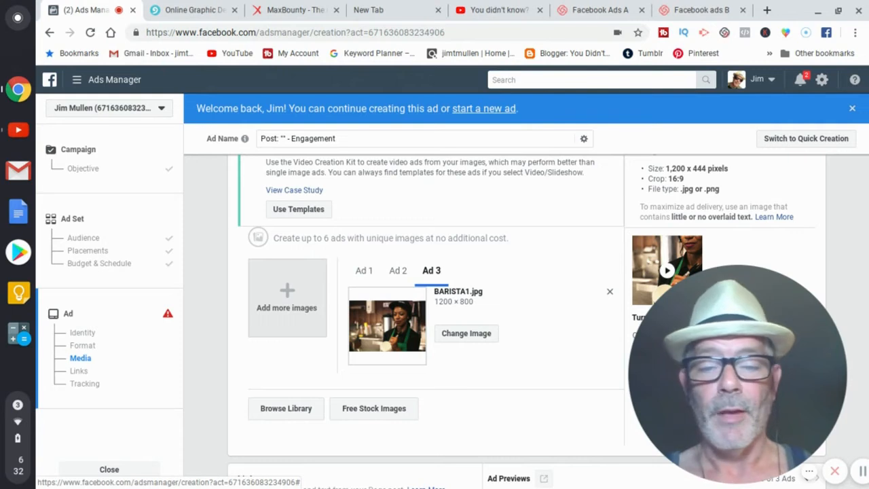
click(400, 275)
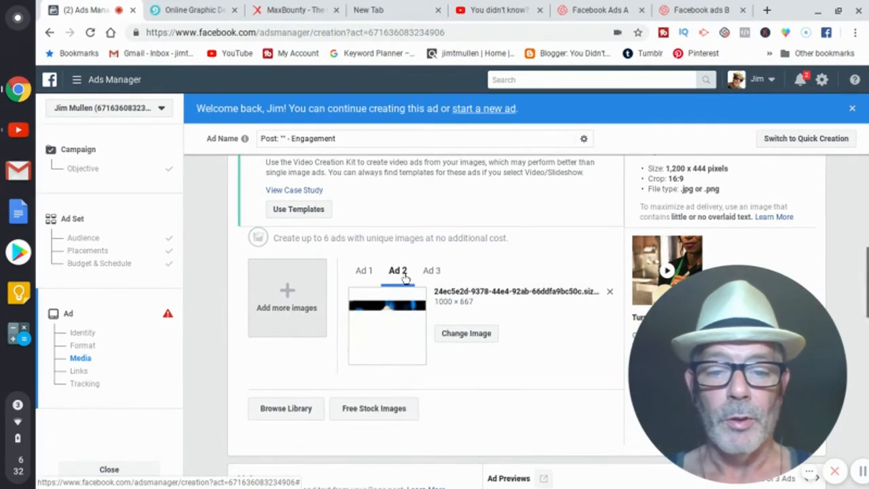
click(367, 275)
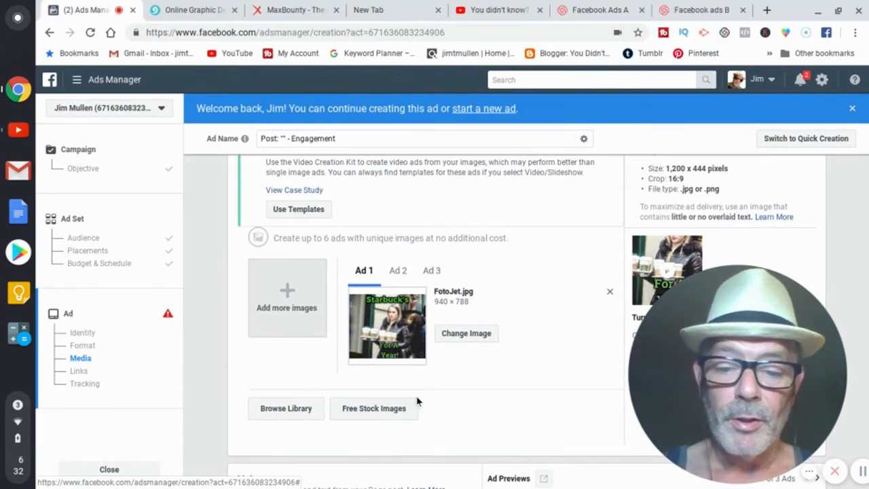
Examine the Links section with its primary text, call to action and ad preview options.
scroll(427, 384, down, 3)
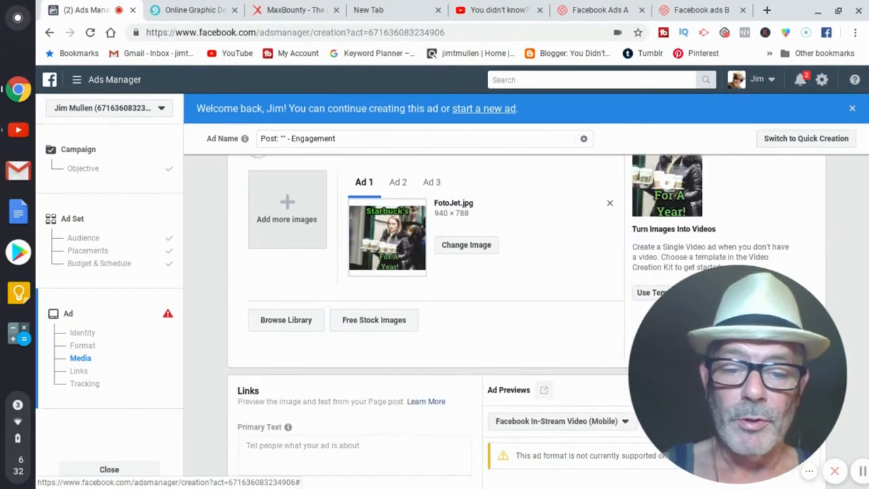
scroll(427, 384, down, 2)
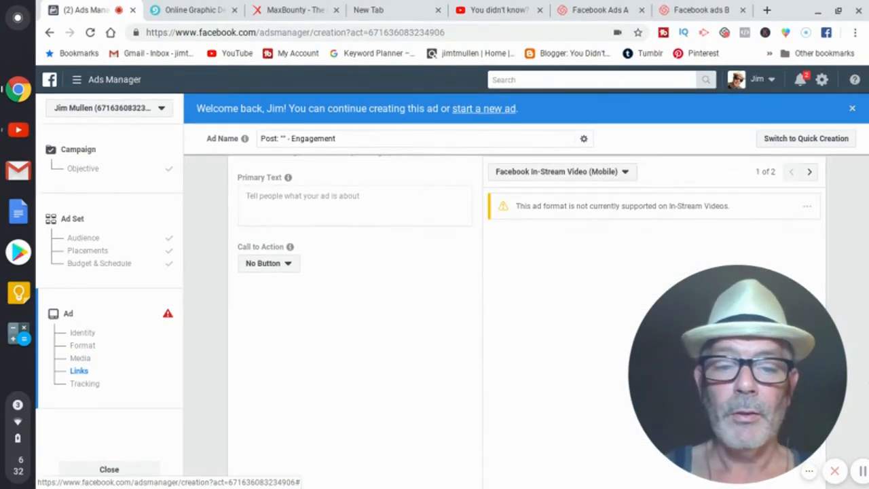
scroll(427, 383, up, 2)
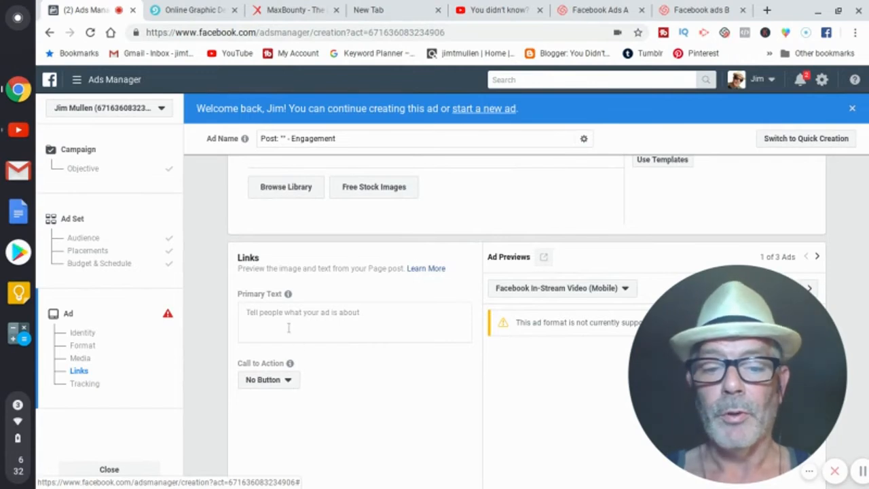
scroll(366, 333, up, 1)
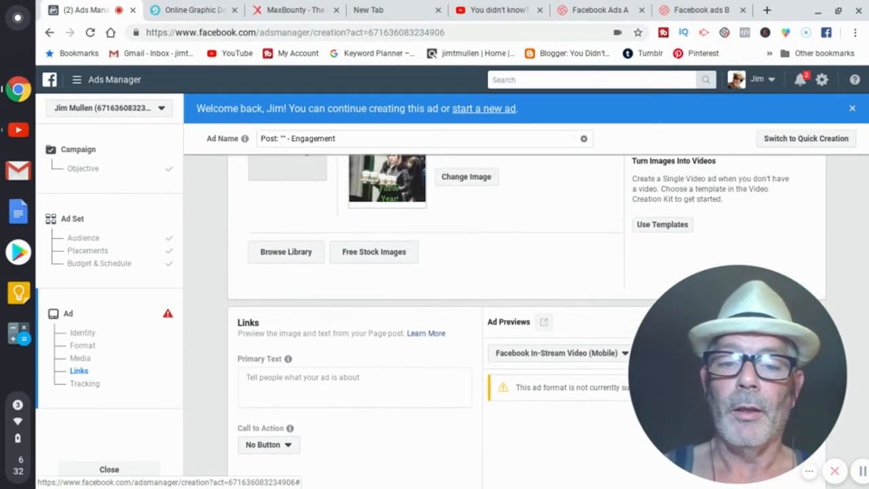
scroll(435, 306, up, 6)
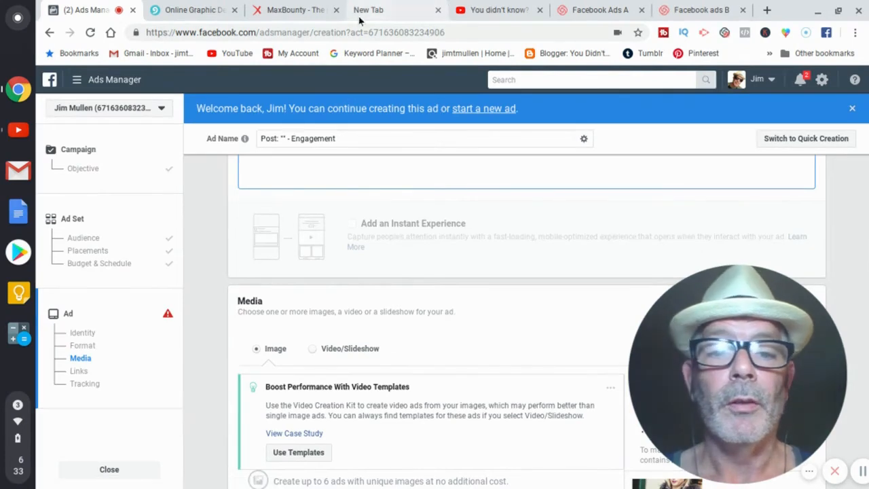
Switch to the MaxBounty site and open its sign-in page.
click(306, 12)
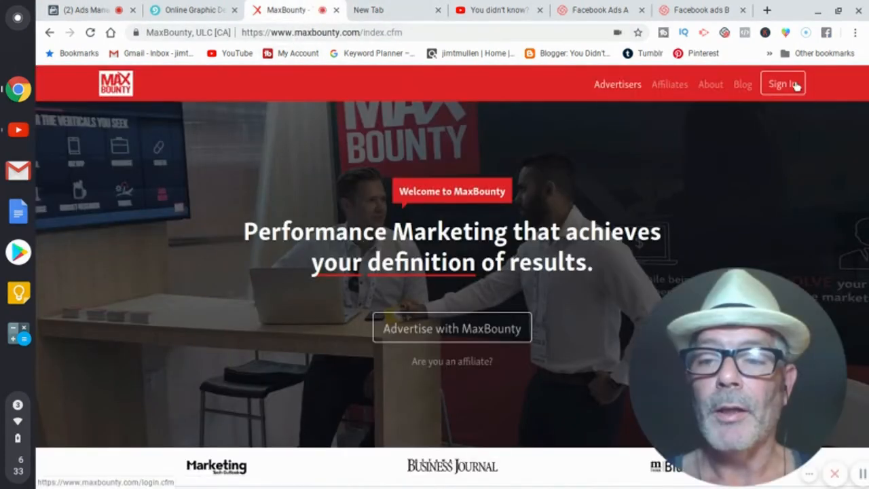
click(792, 85)
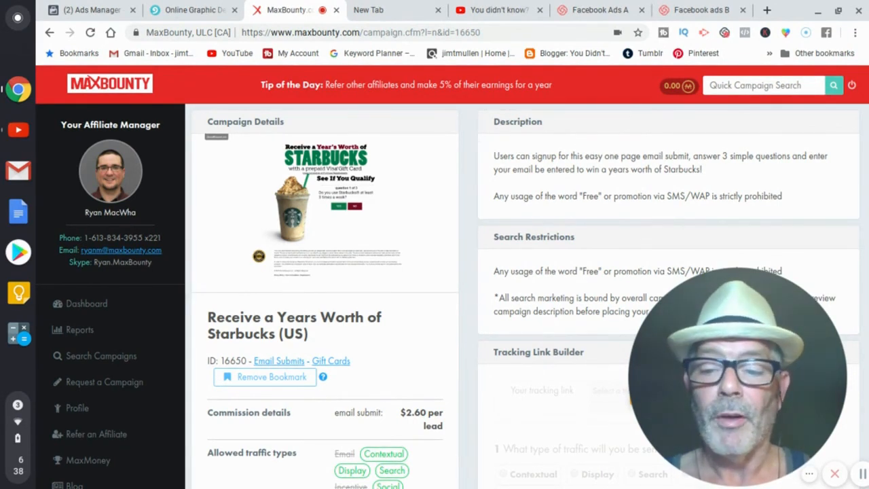
drag(737, 376, 236, 319)
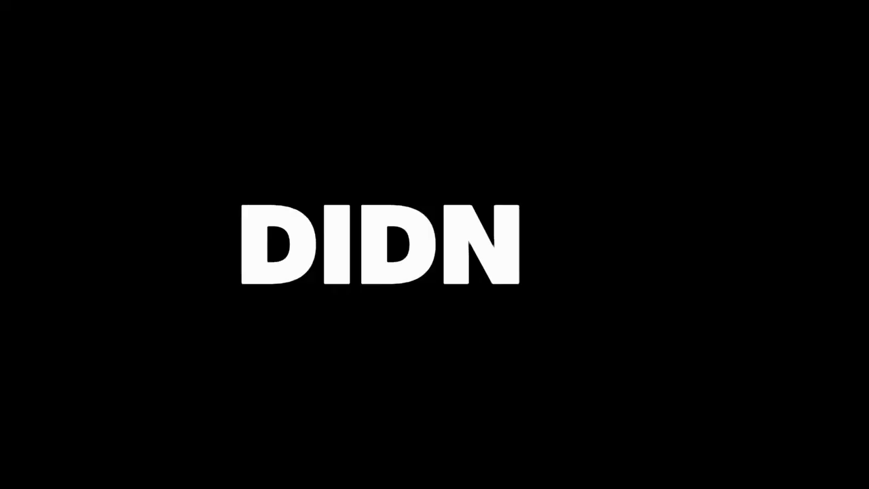